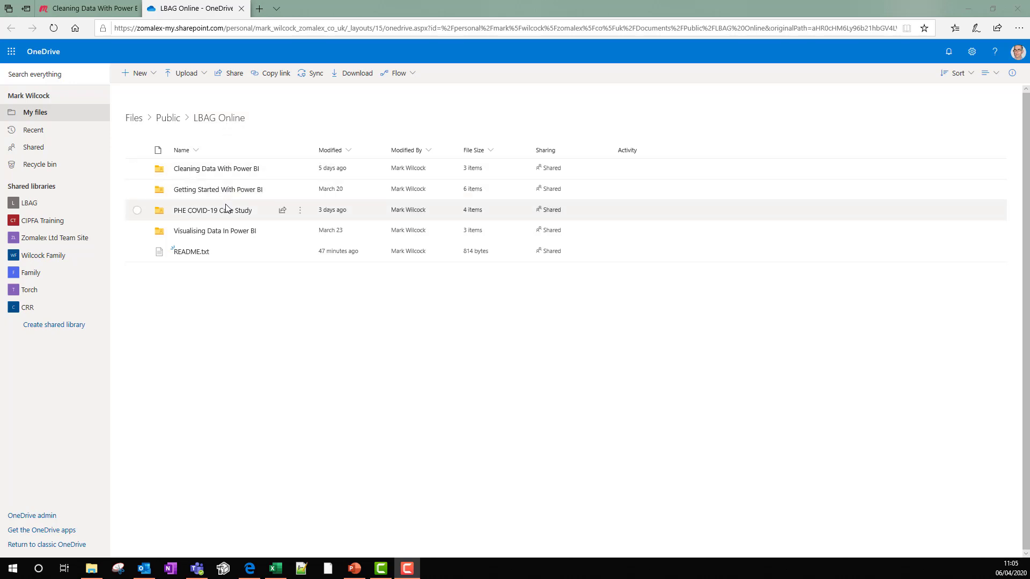
Open the Cleaning Data With Power BI folder to reveal Titanic Data.xlsx, Titanic Lab.pdf and Titanic Worked Example.pbix
left_click(238, 170)
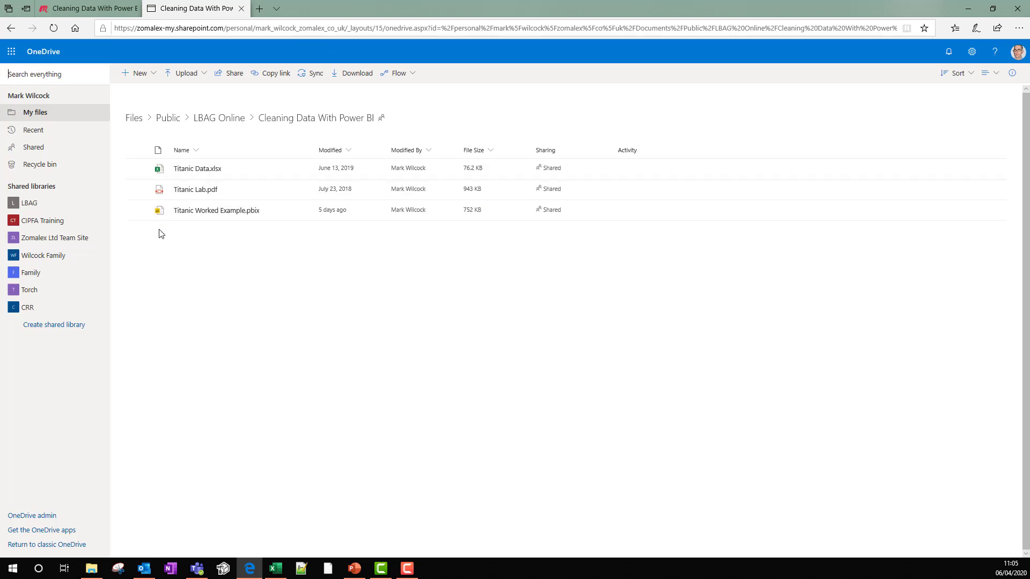
mouse_move(195, 173)
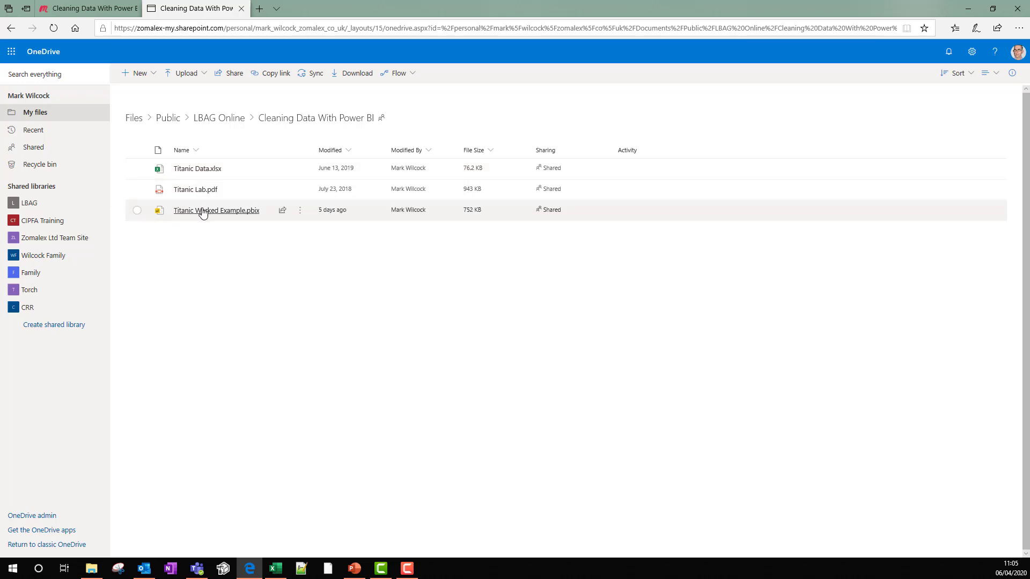
mouse_move(202, 213)
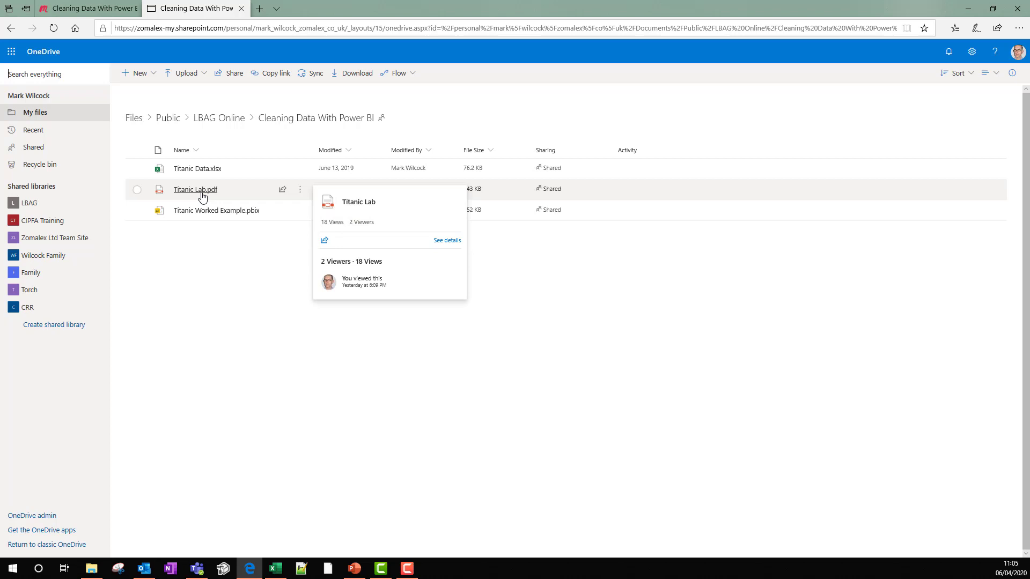
Switch to Titanic Data.xlsx and inspect the first passenger's row, including Pclass and Sex
left_click(283, 572)
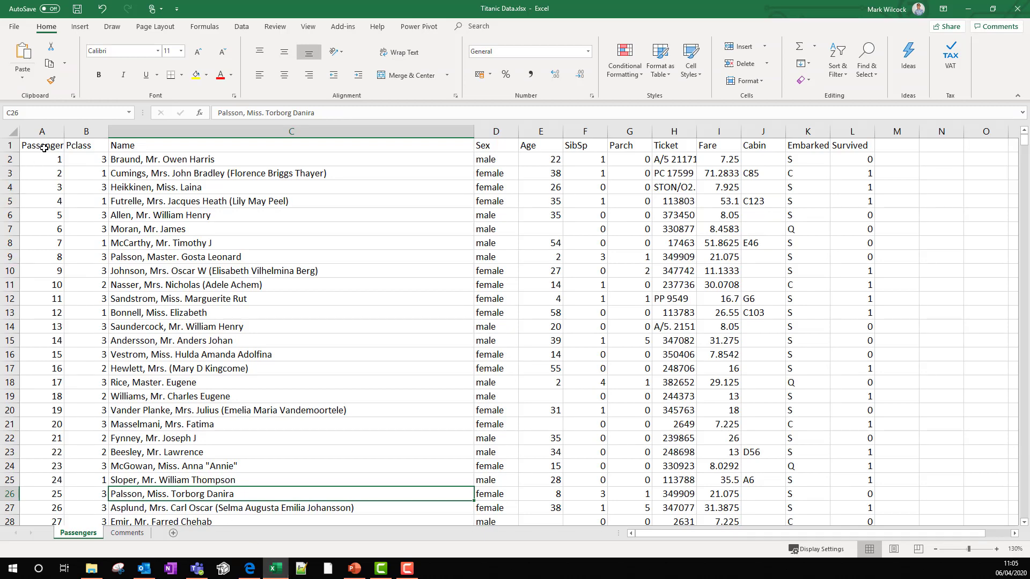
left_click(44, 148)
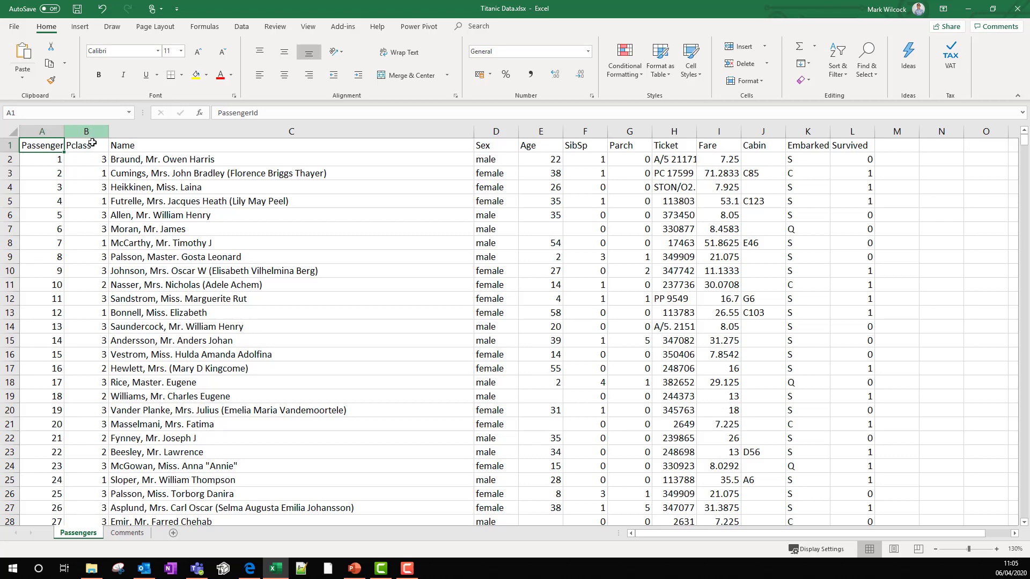
left_click(16, 159)
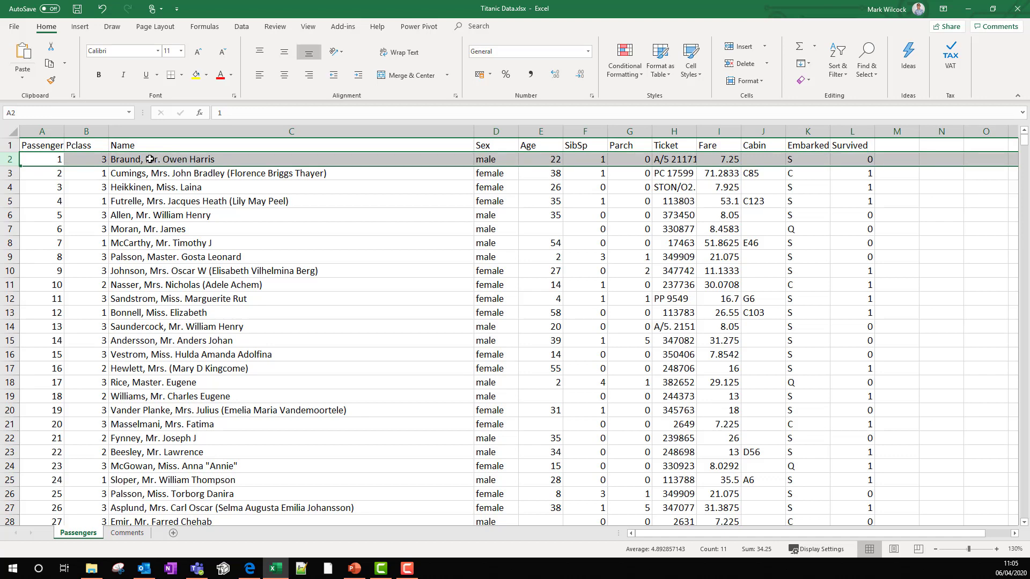
left_click(80, 160)
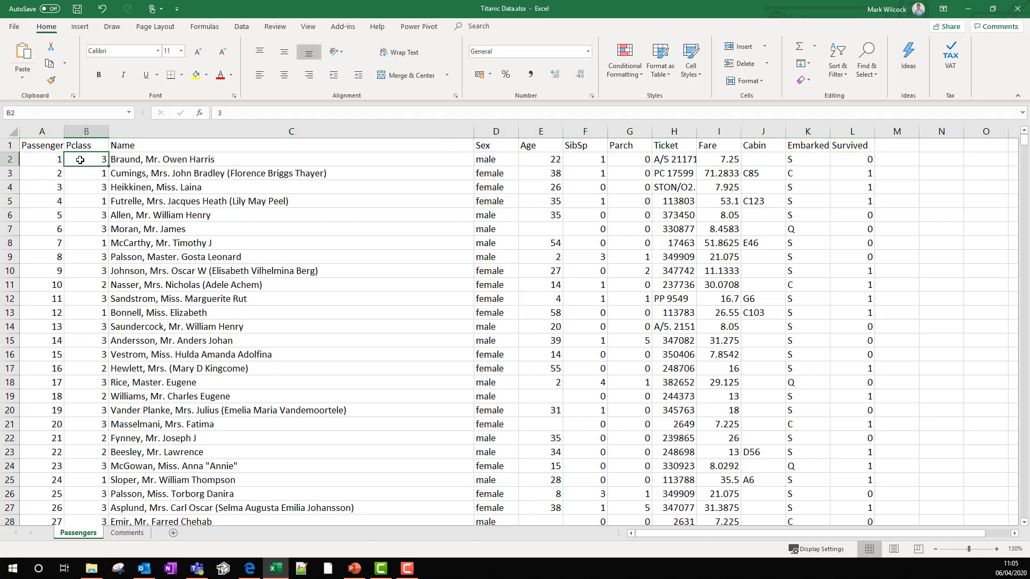
left_click(487, 162)
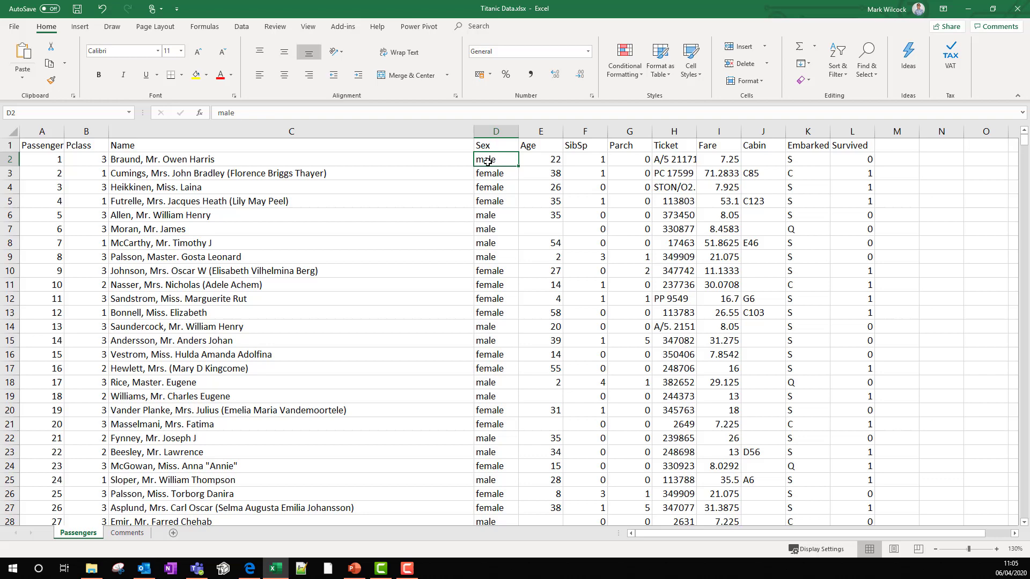
Select the SibSp and Parch columns and check the first passenger's values in each
left_click(536, 161)
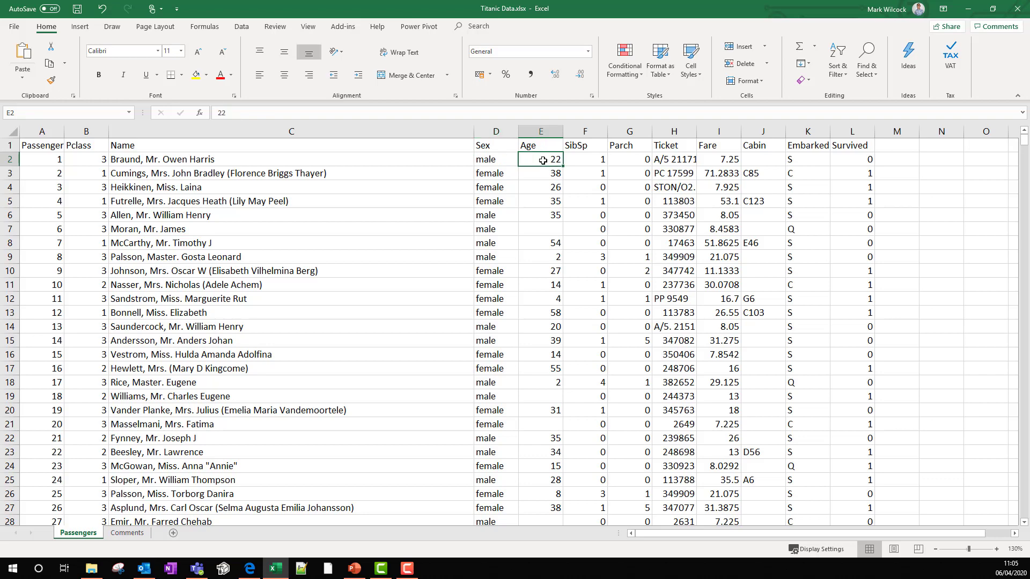
left_click(601, 143)
key("ctrl+shift+Down")
left_click(637, 139, "ctrl")
key("ctrl+shift+Down")
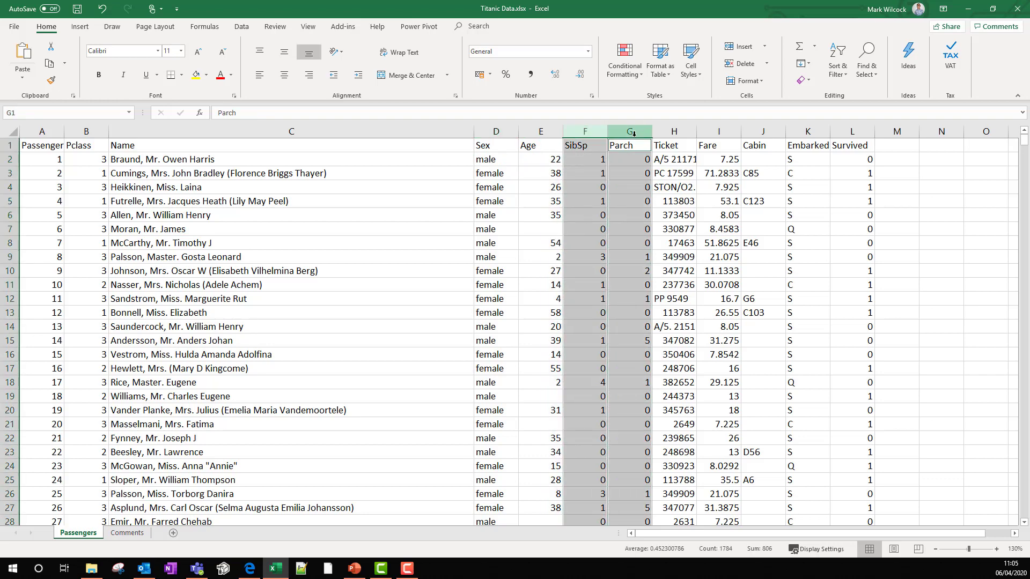
left_click(590, 146)
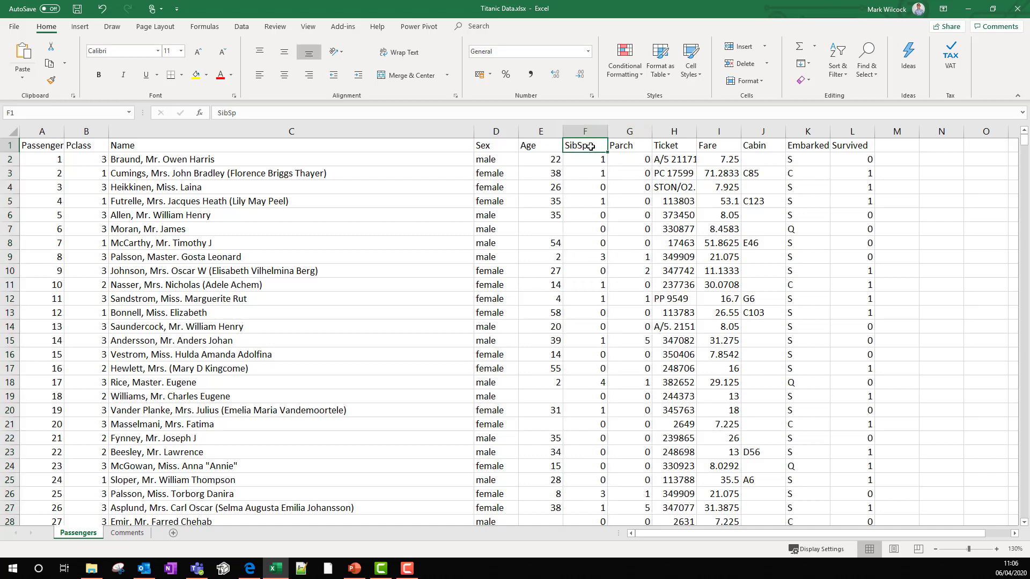
left_click(624, 143)
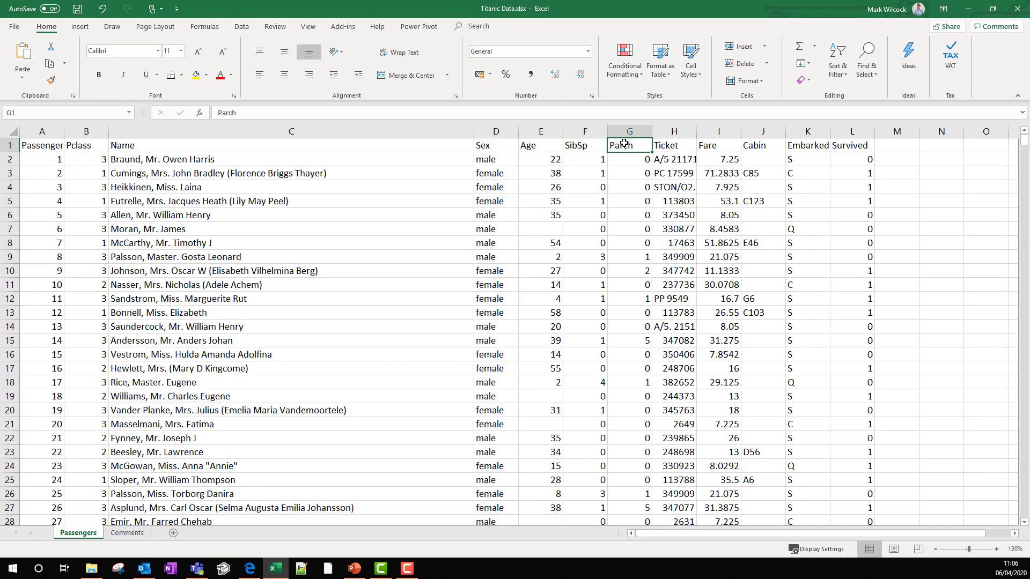
left_click(589, 162)
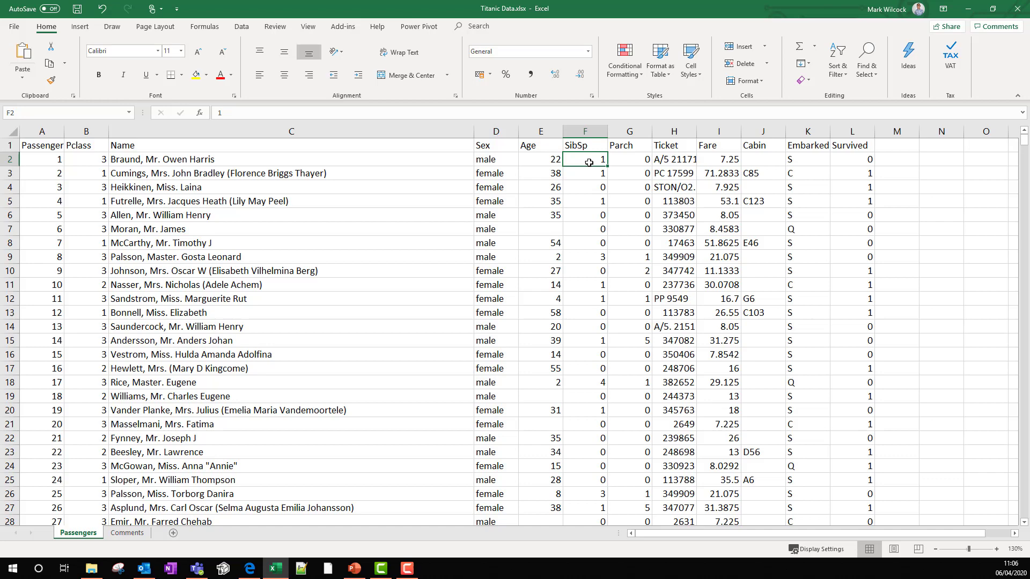
left_click(638, 159)
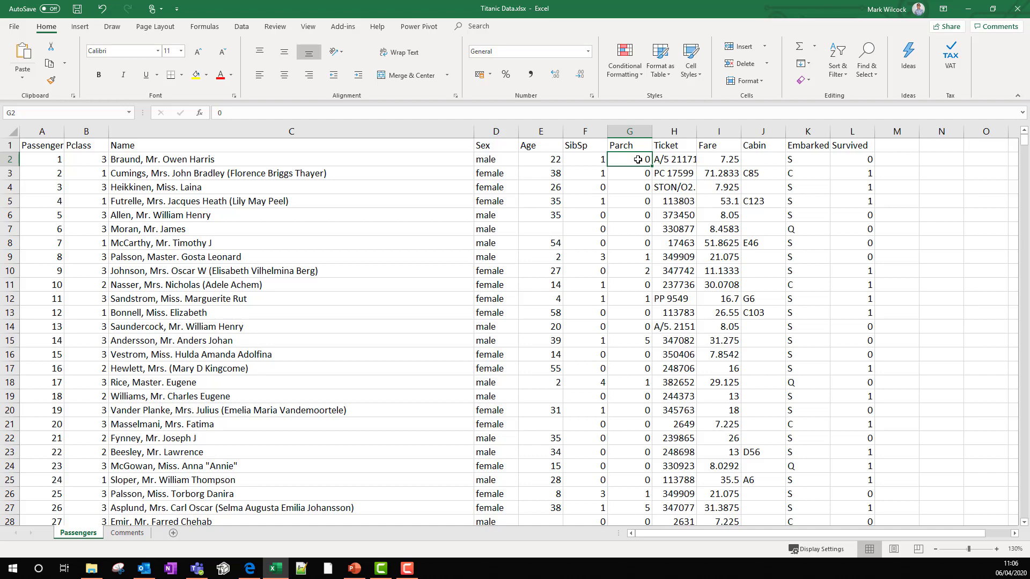
left_click(677, 156)
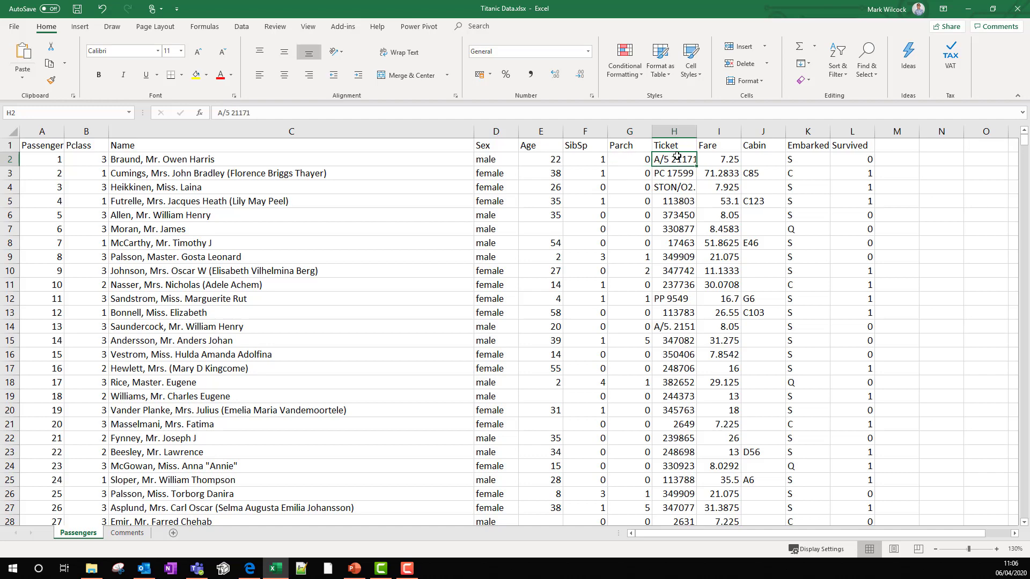
left_click(721, 160)
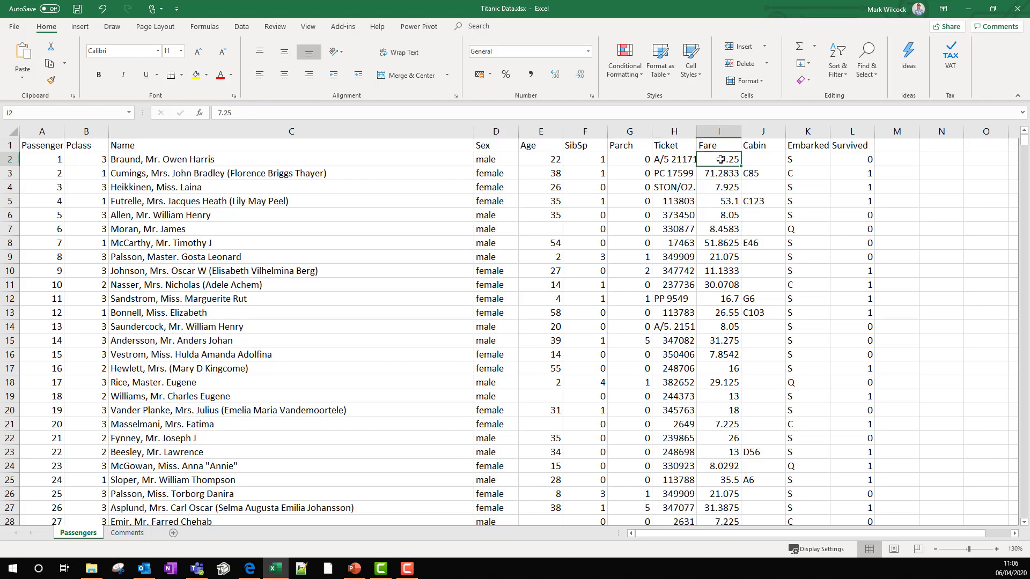
left_click(766, 157)
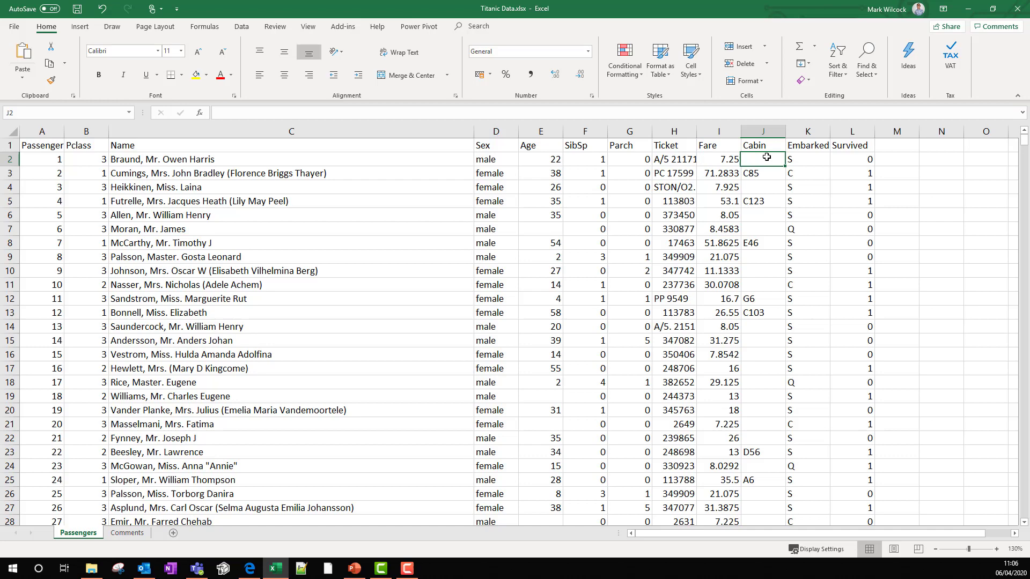
left_click(805, 157)
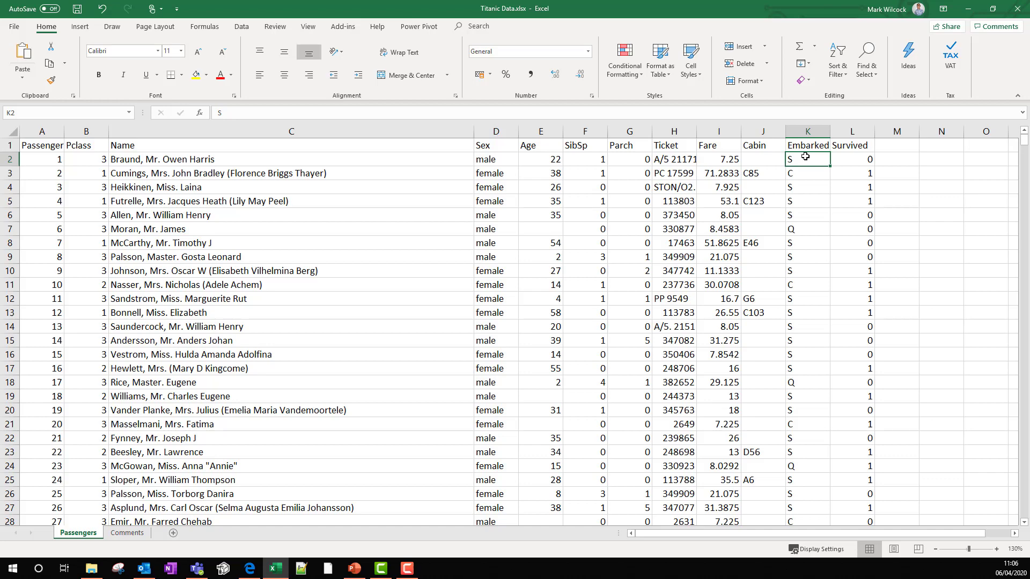
left_click(850, 160)
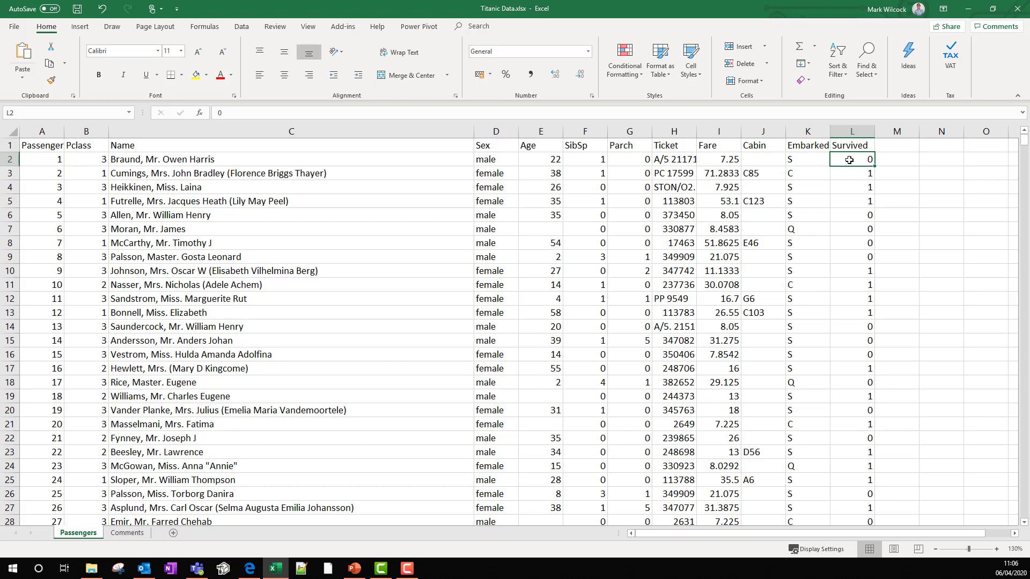
left_click(51, 158)
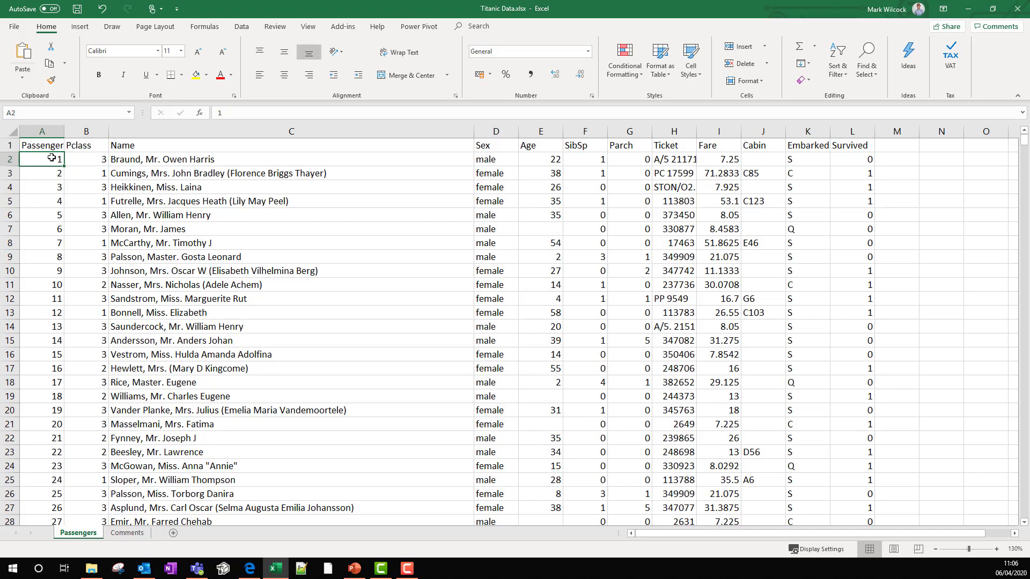
key("ctrl+Down")
key("ctrl+Home")
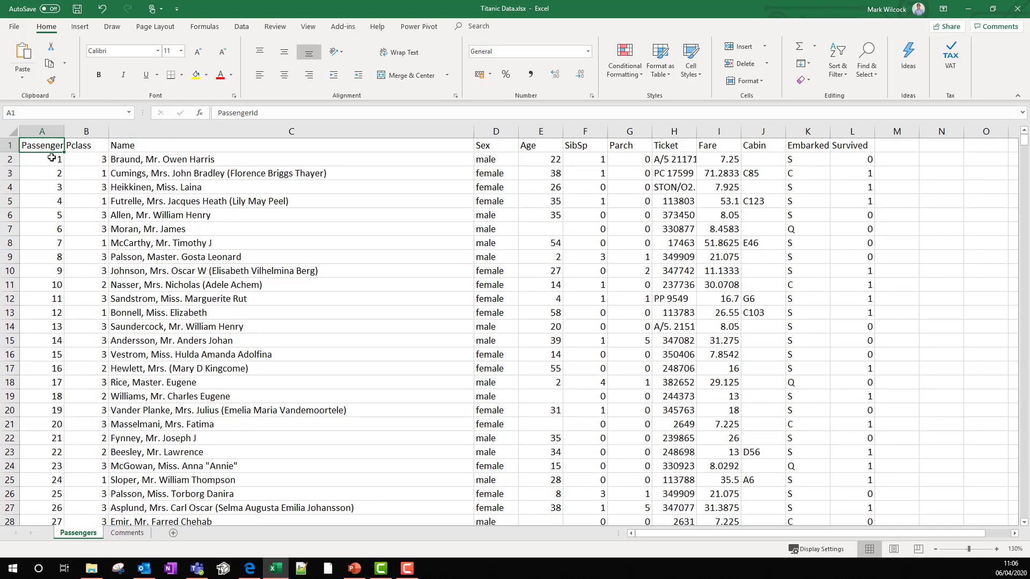
left_click(576, 136)
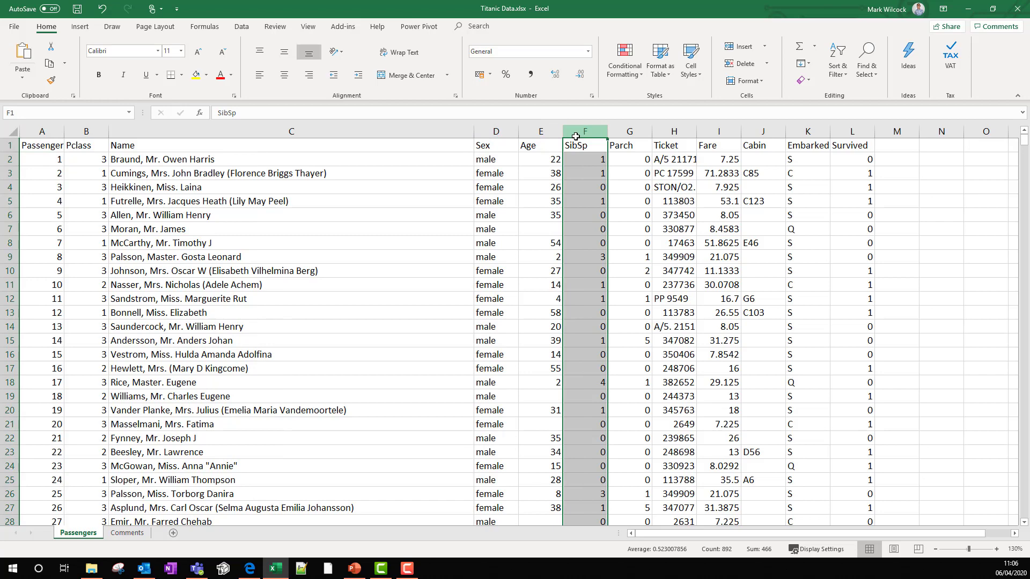
left_click_drag(575, 136, 636, 137)
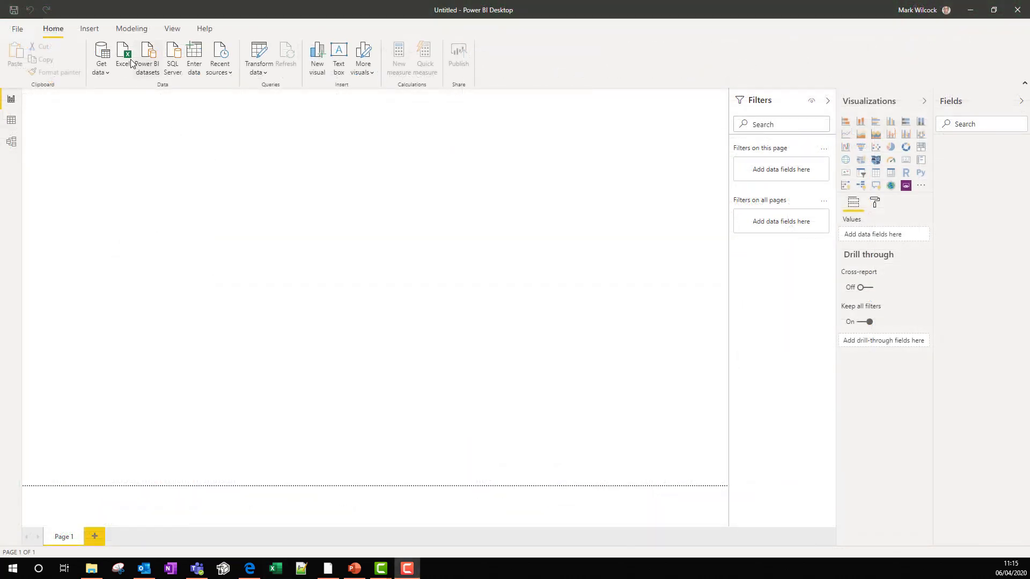
Import the Passengers sheet from Titanic Data.xlsx and open it for transformation
left_click(131, 62)
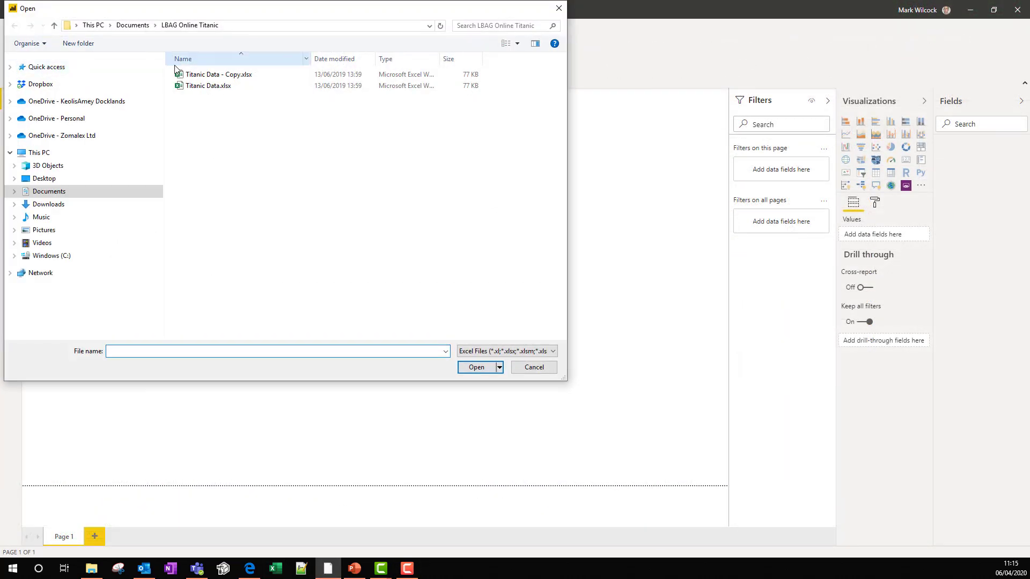
left_click(204, 86)
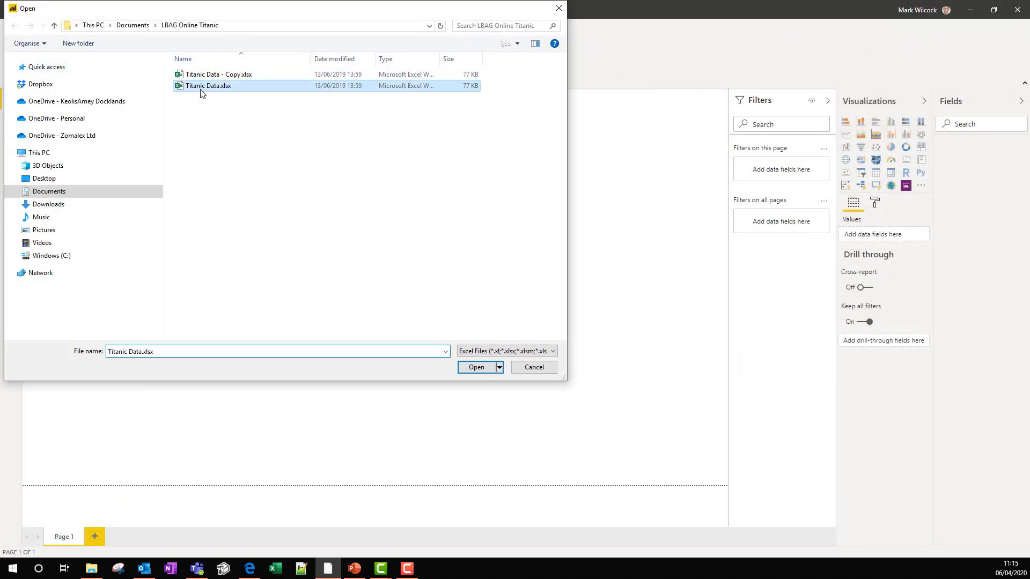
left_click(476, 367)
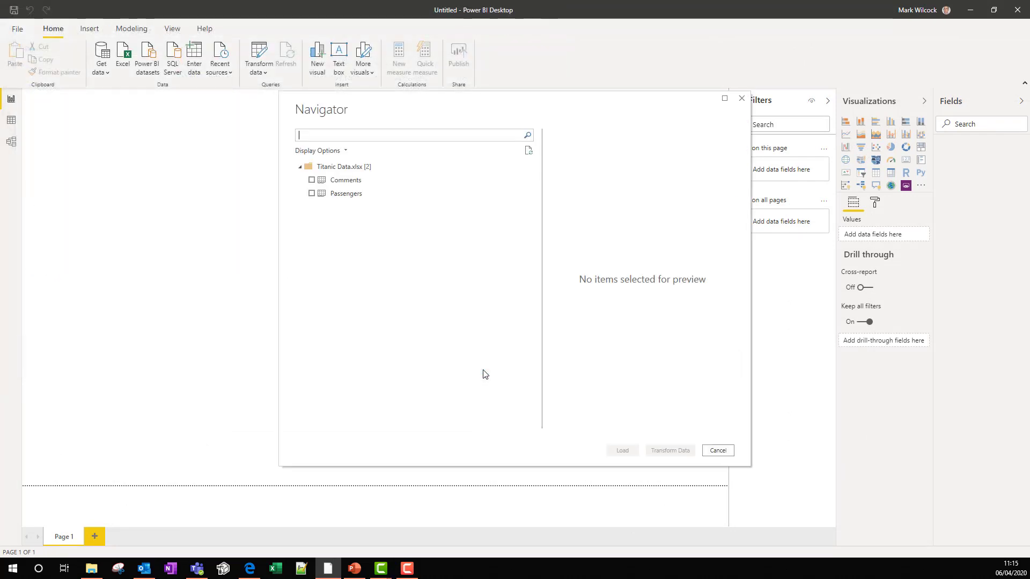
left_click(358, 200)
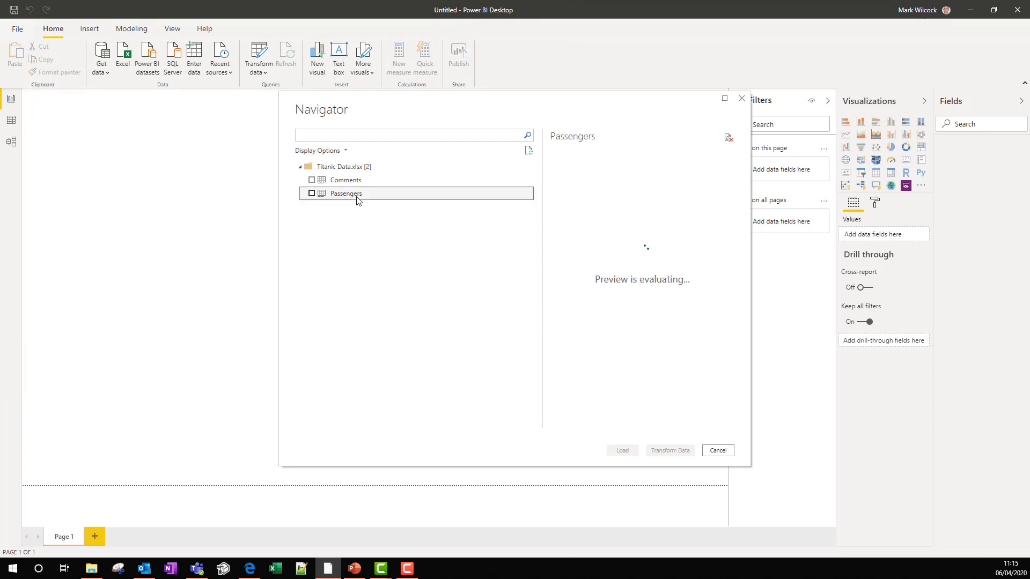
left_click(312, 194)
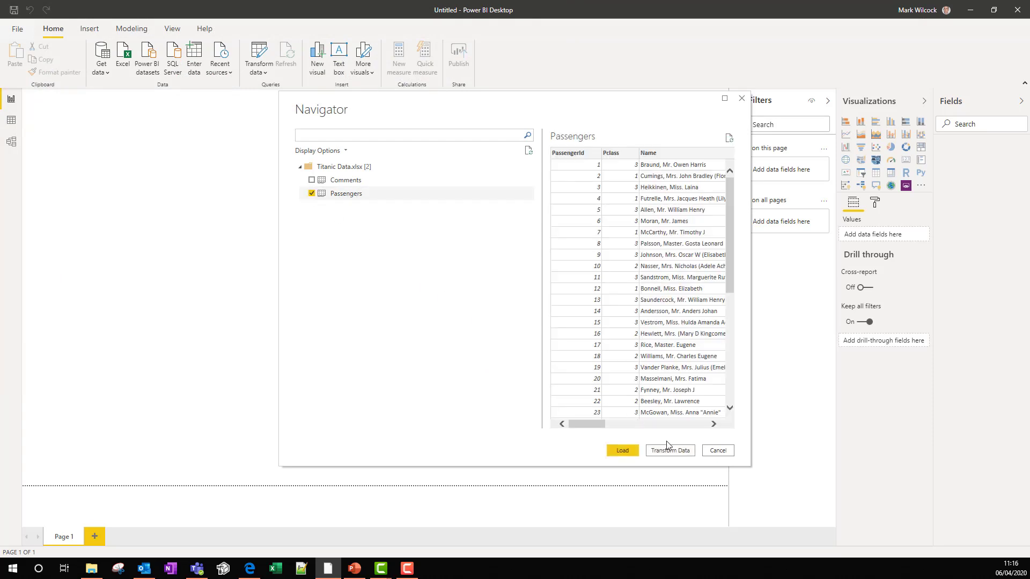
left_click(669, 450)
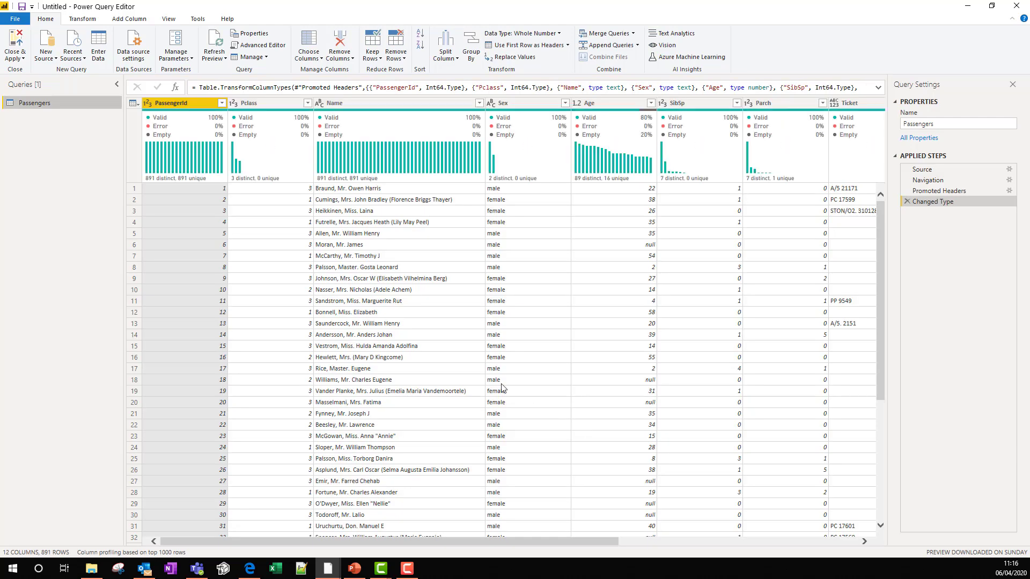
Apply the query, select the Passengers table and bring up the Modeling ribbon
left_click(14, 58)
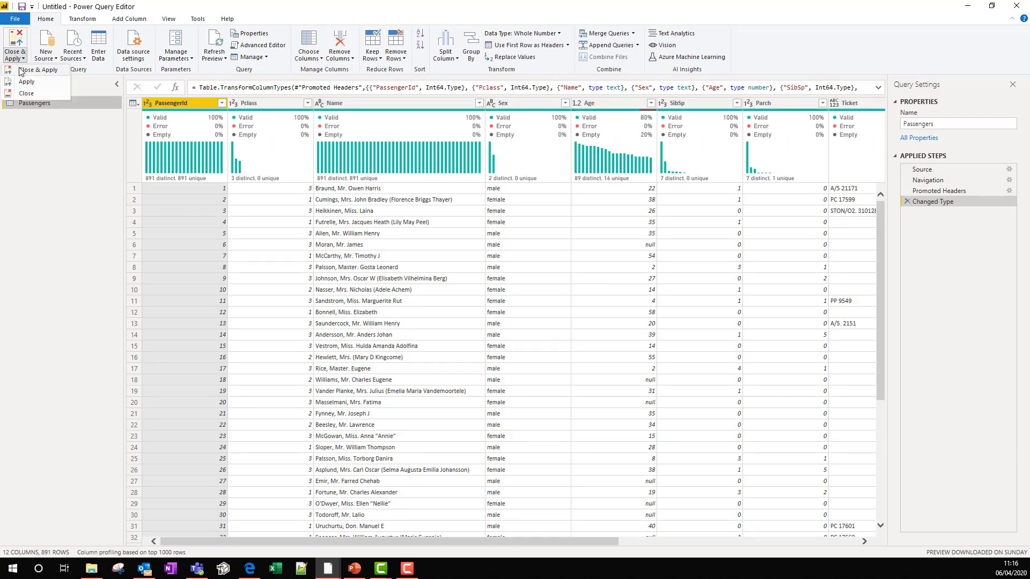
left_click(21, 70)
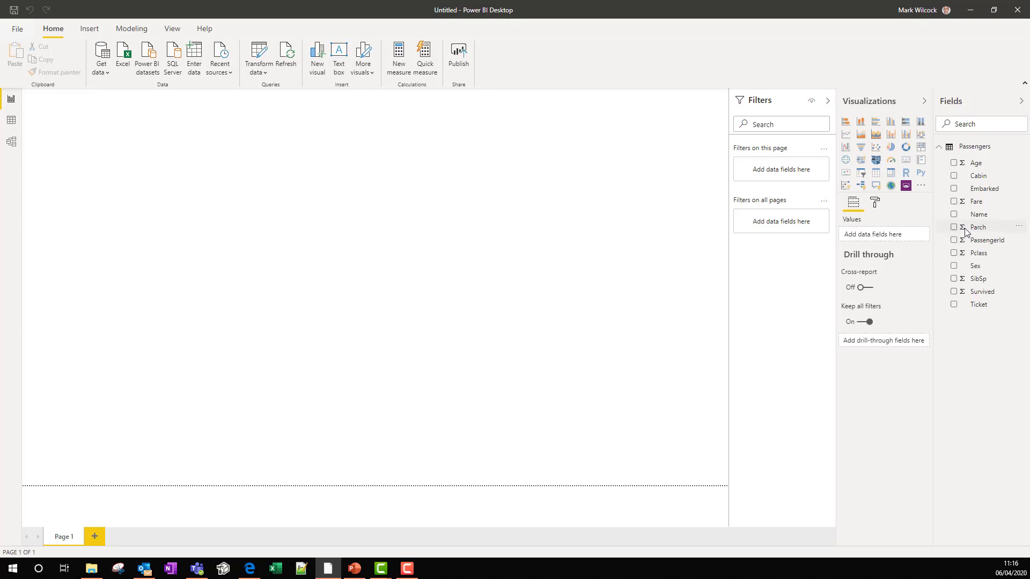
left_click(977, 148)
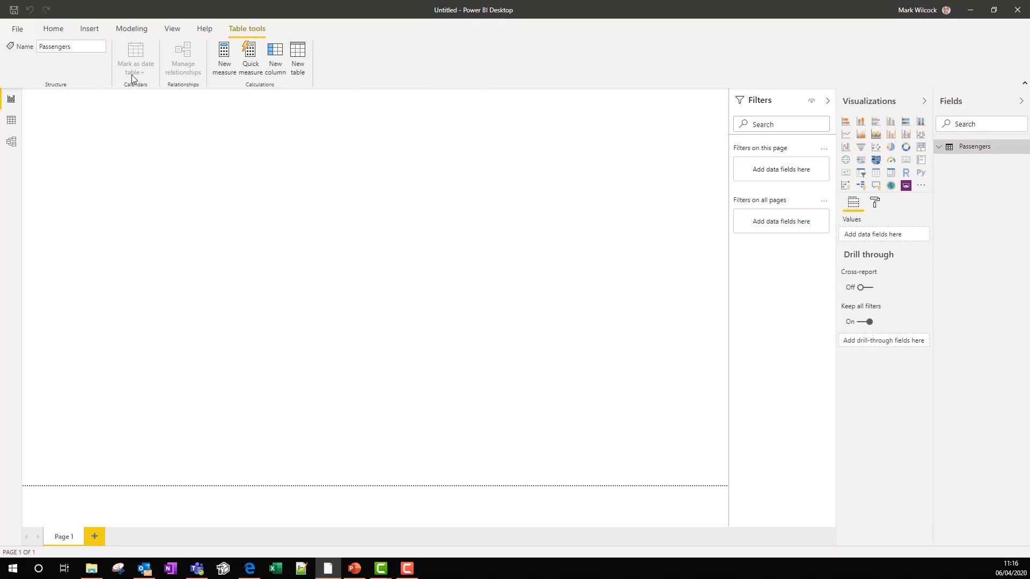
left_click(58, 36)
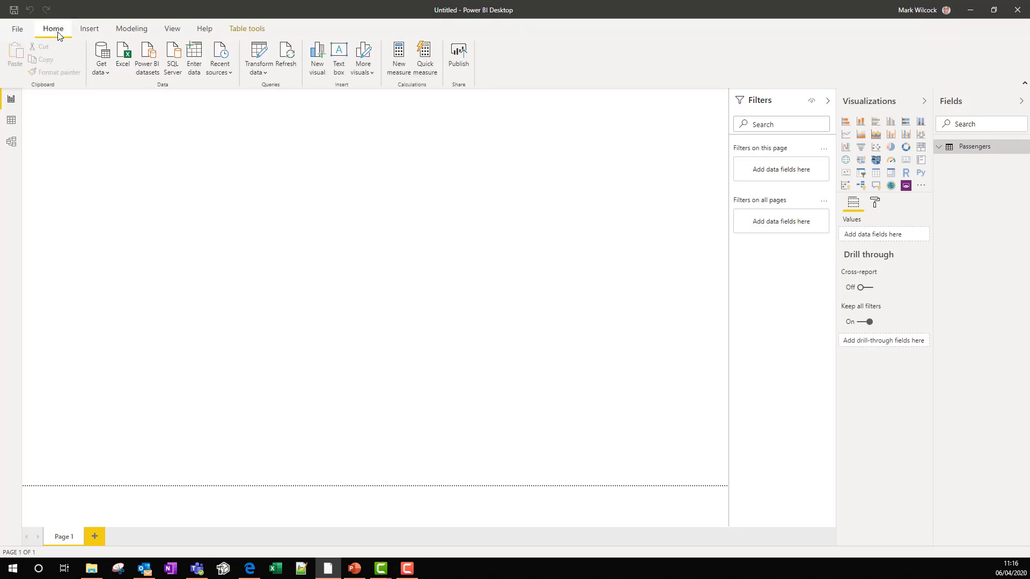
left_click(132, 30)
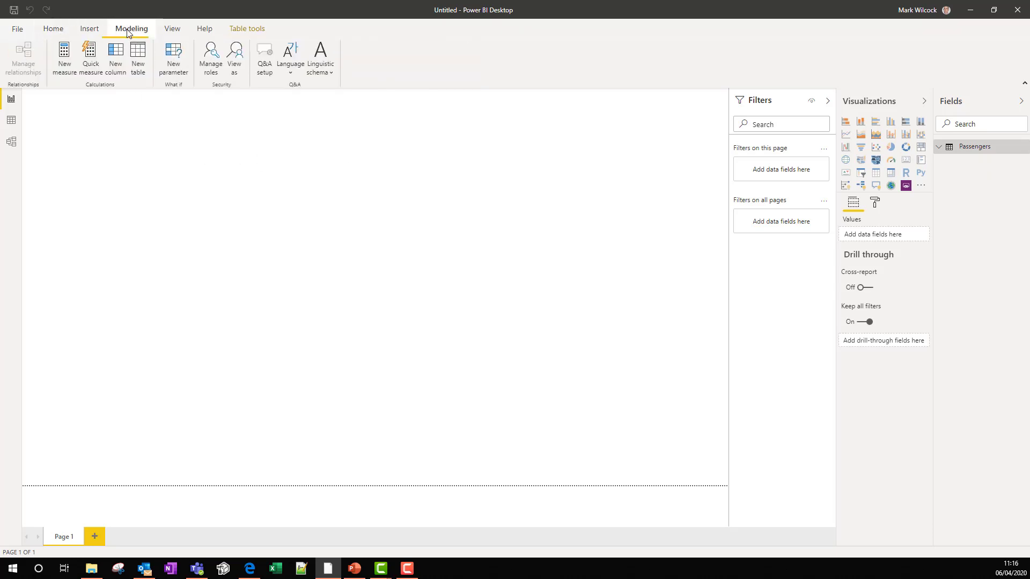
Create the measure Number of passengers = COUNTROWS(Passengers)
left_click(68, 63)
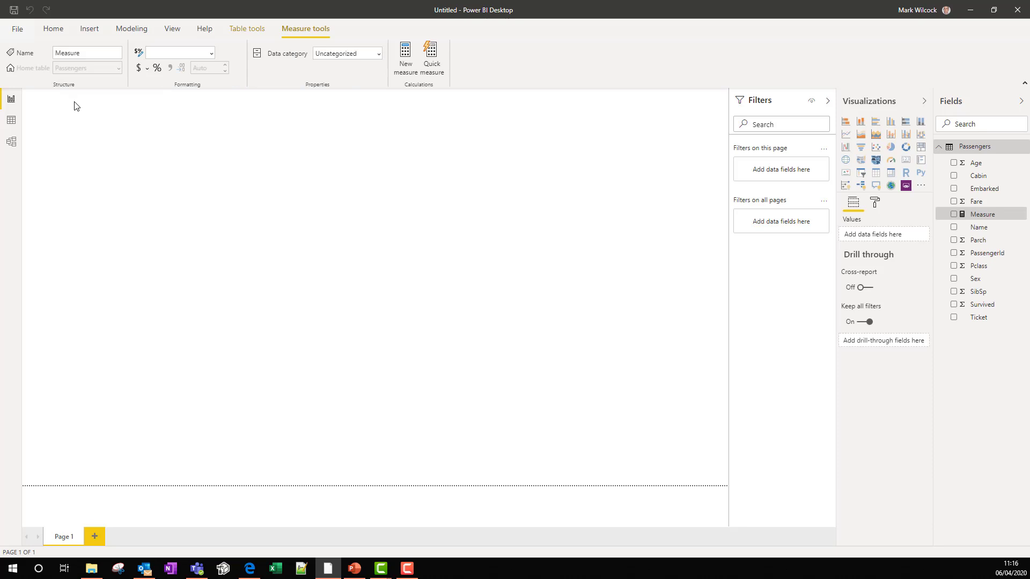
double_click(90, 100)
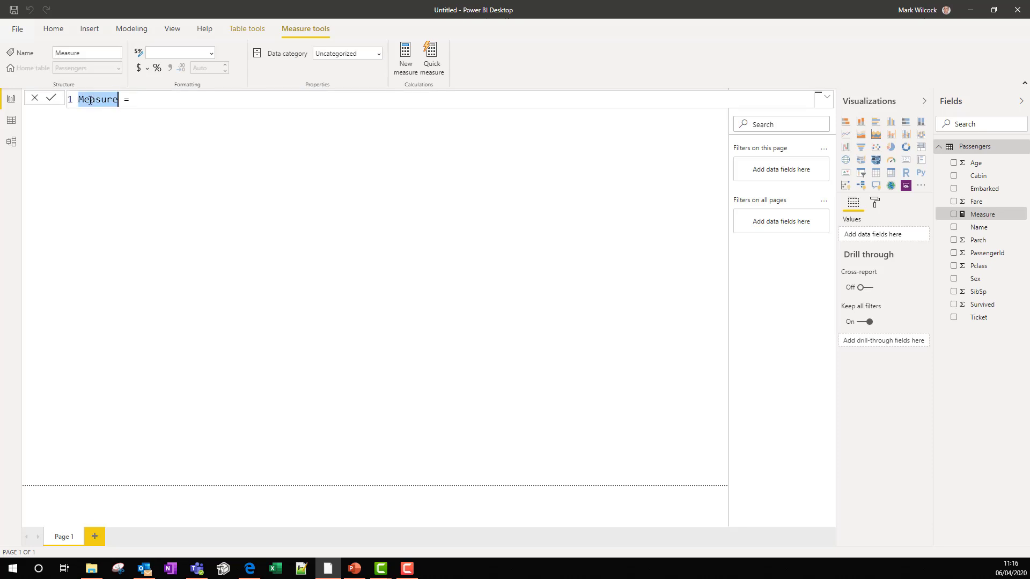
type("Number of ")
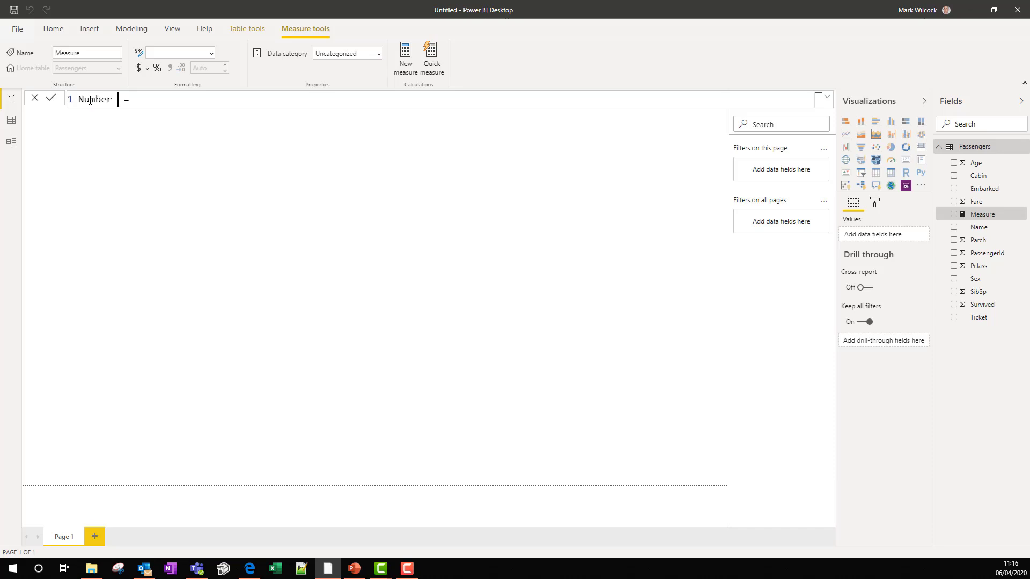
type("pass")
type("engers = countr")
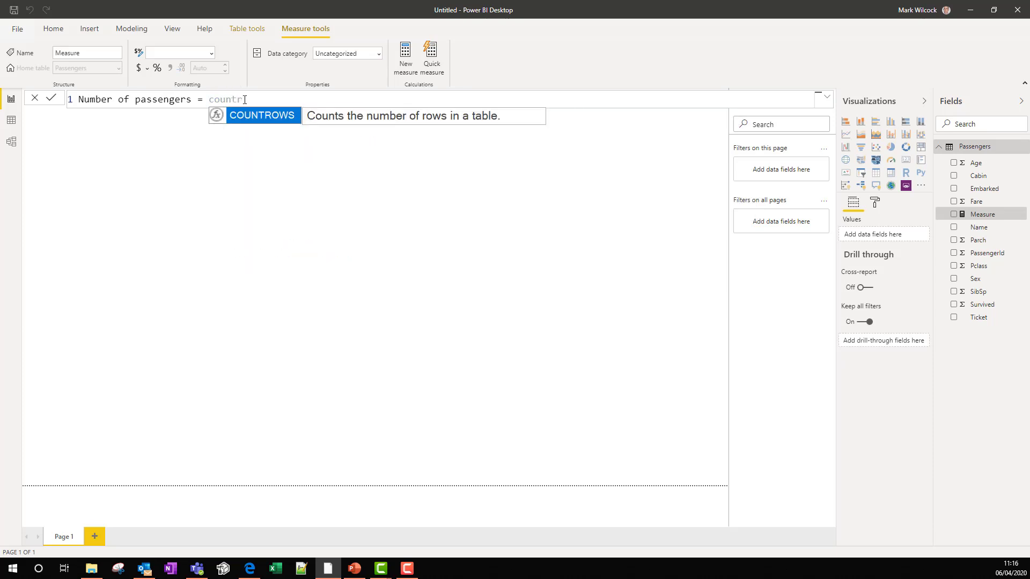
key("Tab")
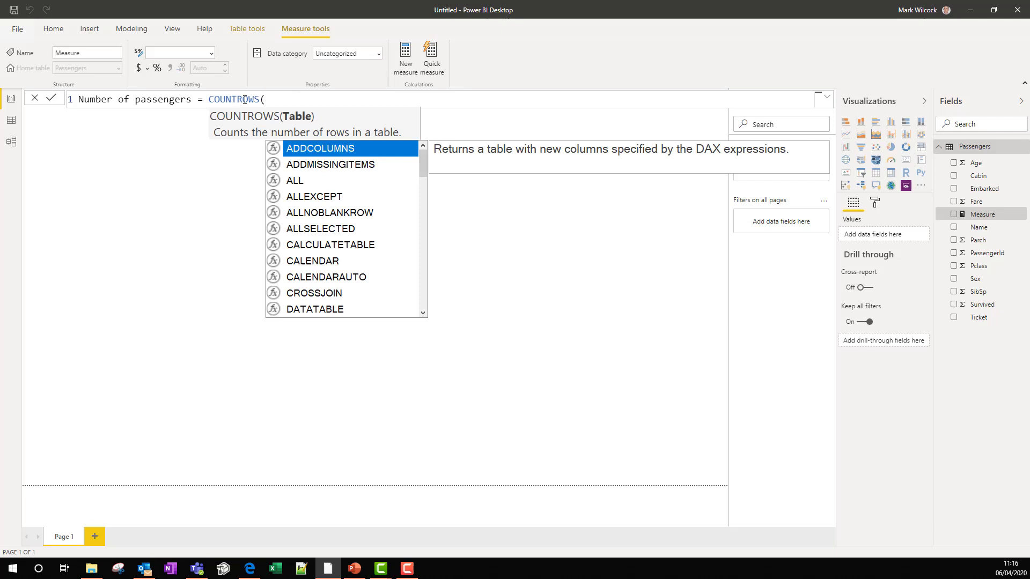
type("pass")
key("Tab")
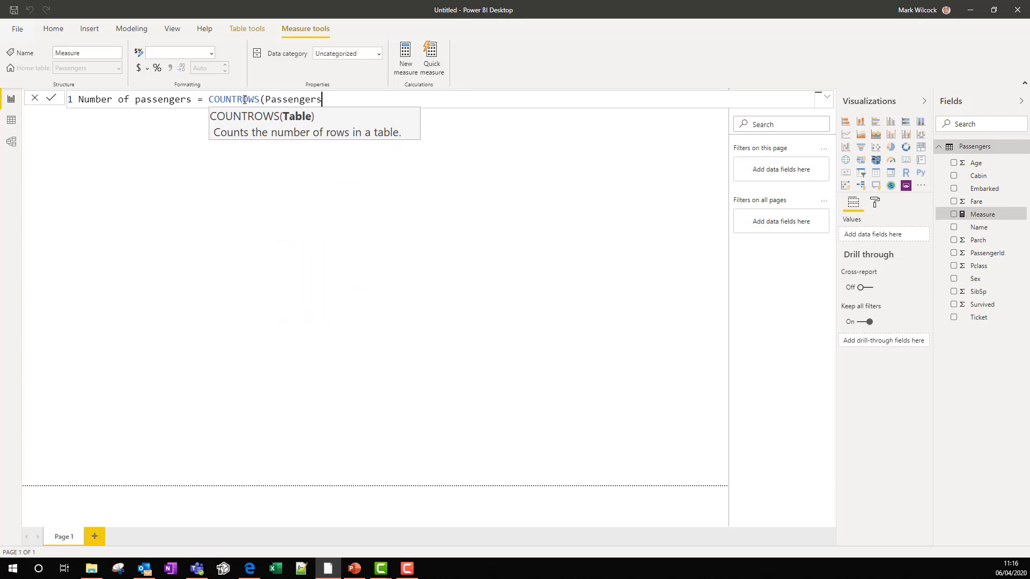
type(")")
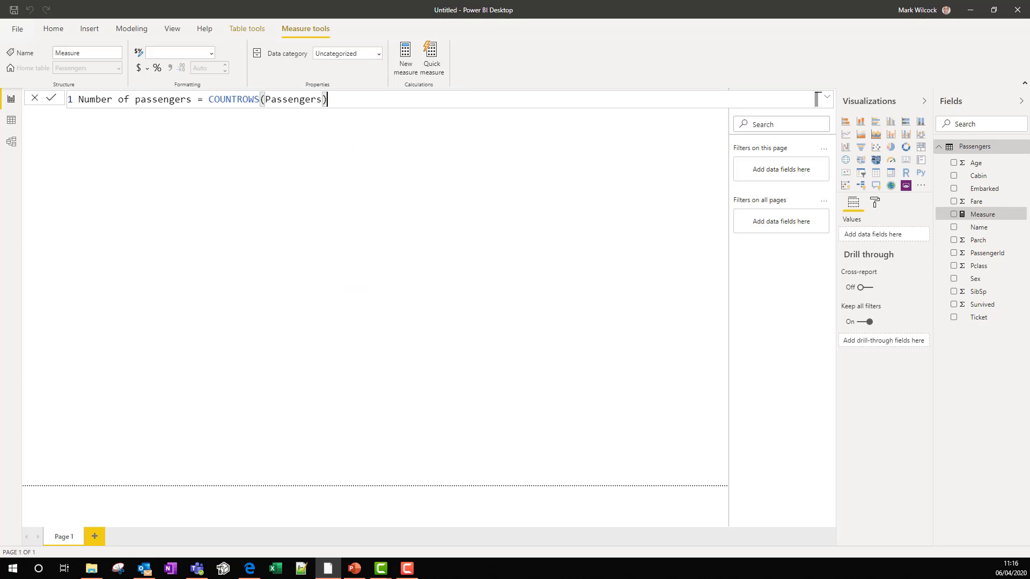
left_click(52, 99)
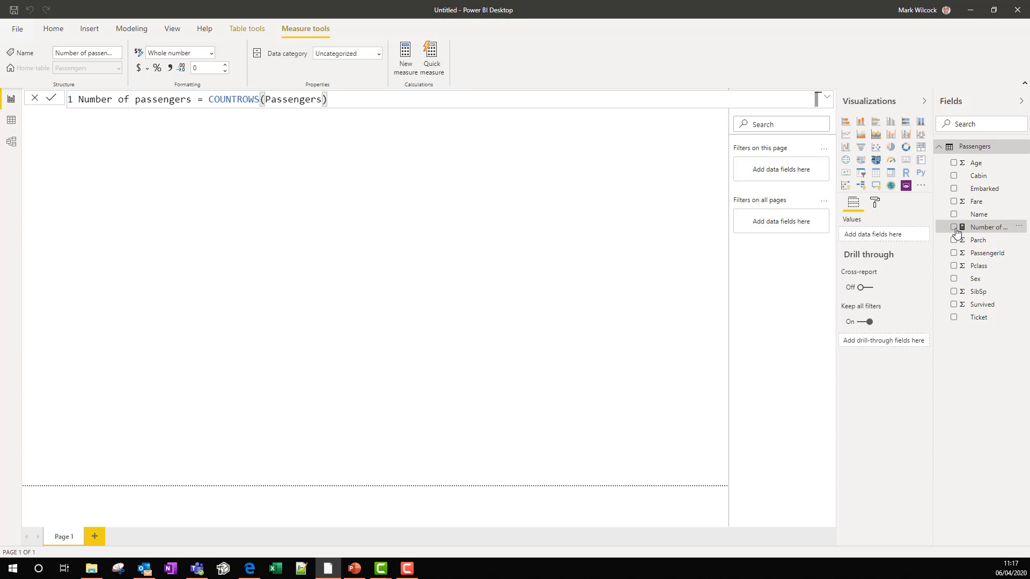
Chart Number of passengers by Embarked as an enlarged bar chart
left_click(954, 228)
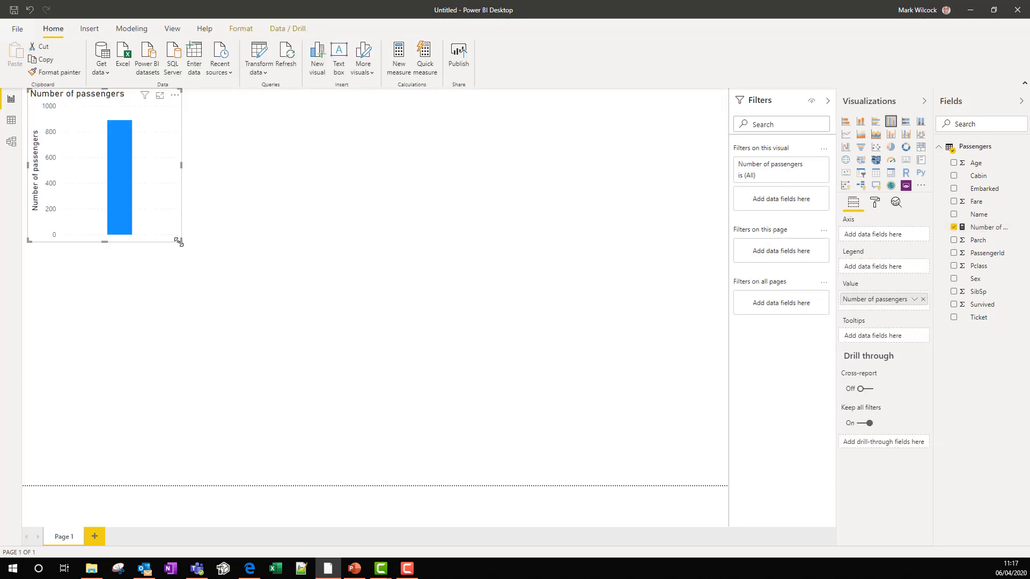
left_click_drag(180, 241, 263, 348)
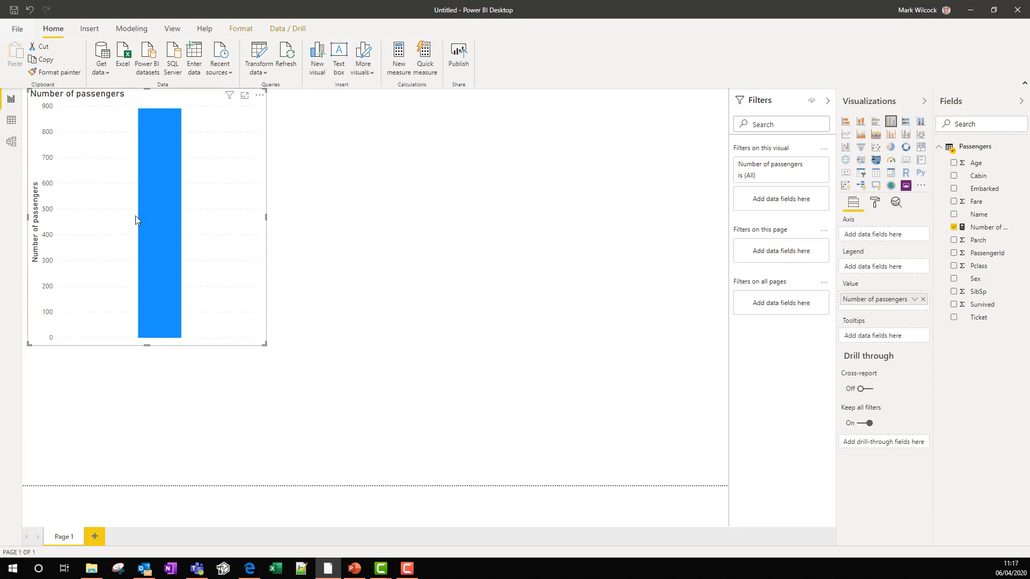
mouse_move(154, 214)
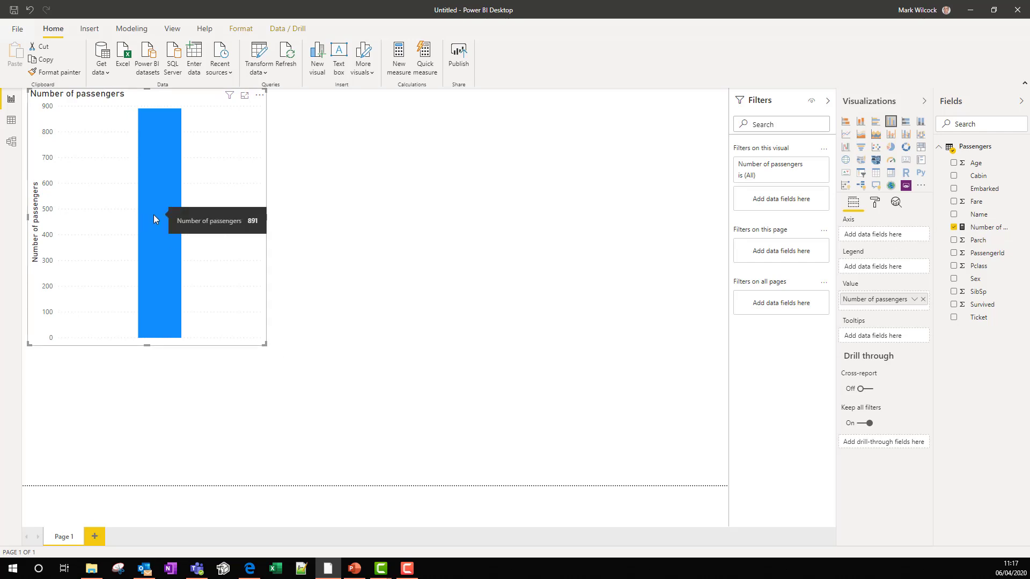
left_click(846, 122)
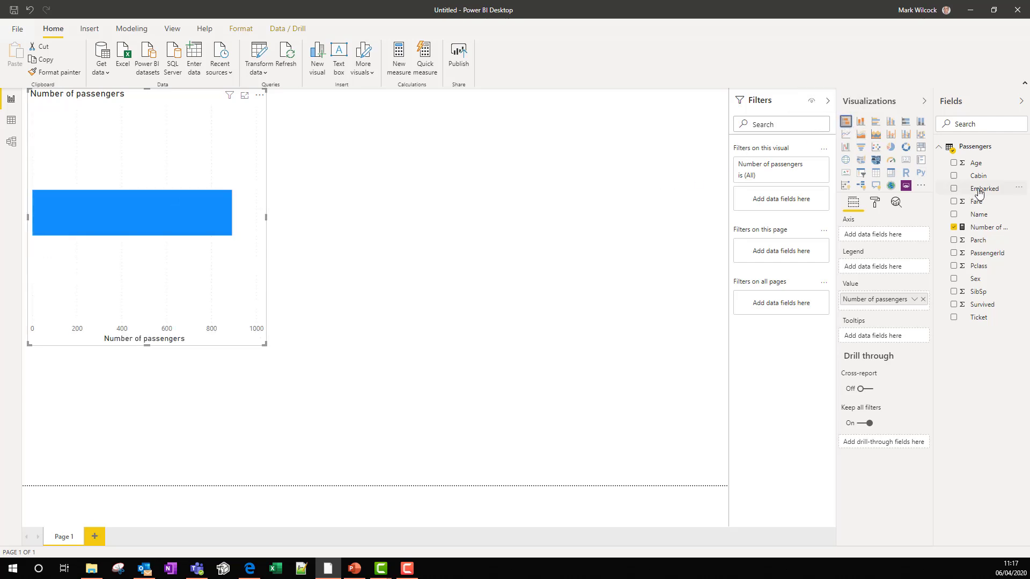
left_click_drag(979, 192, 878, 237)
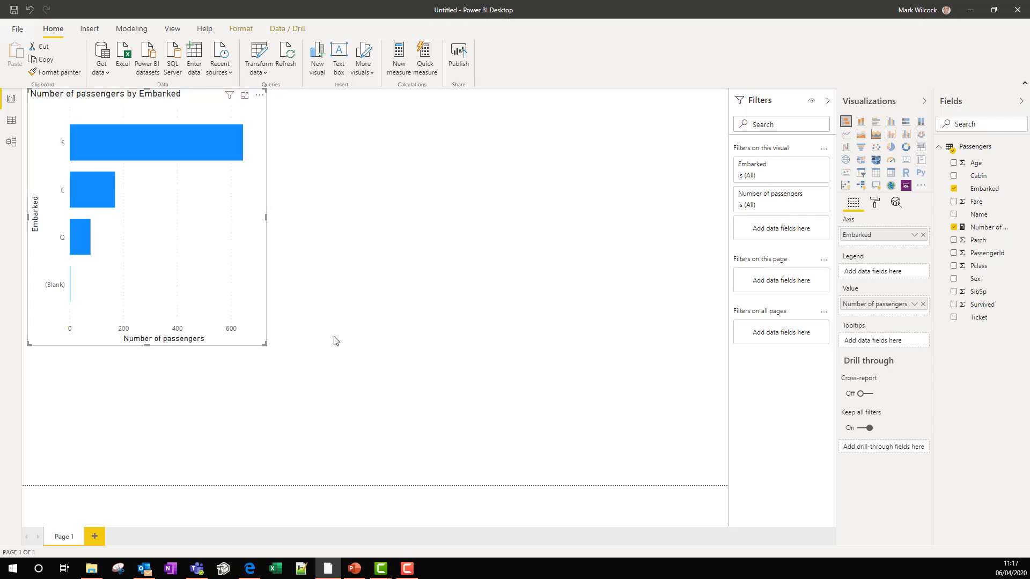
Build a column chart of Number of passengers by Survived and move it to the page's right side
left_click(641, 313)
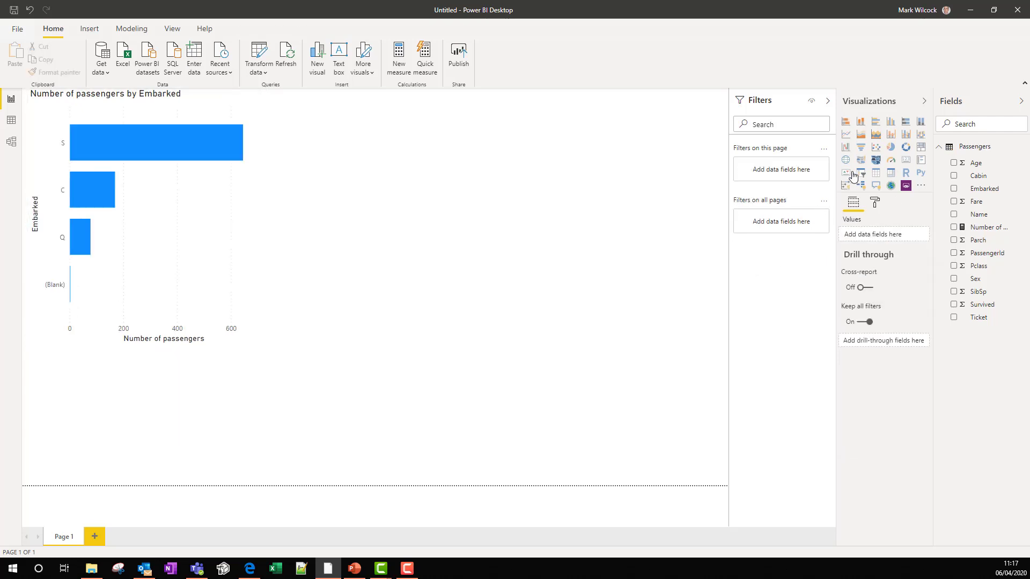
left_click(861, 122)
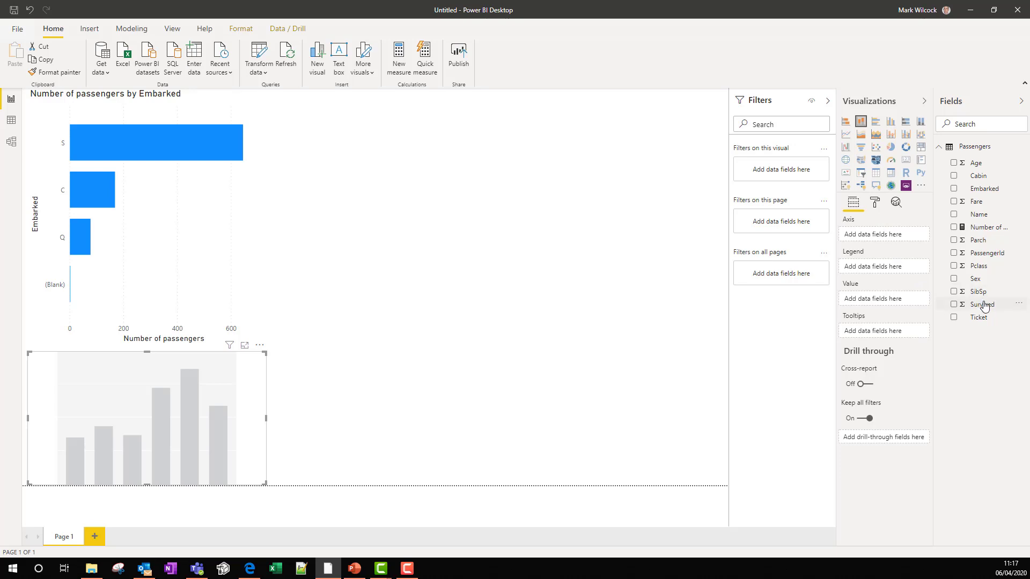
left_click_drag(983, 306, 886, 242)
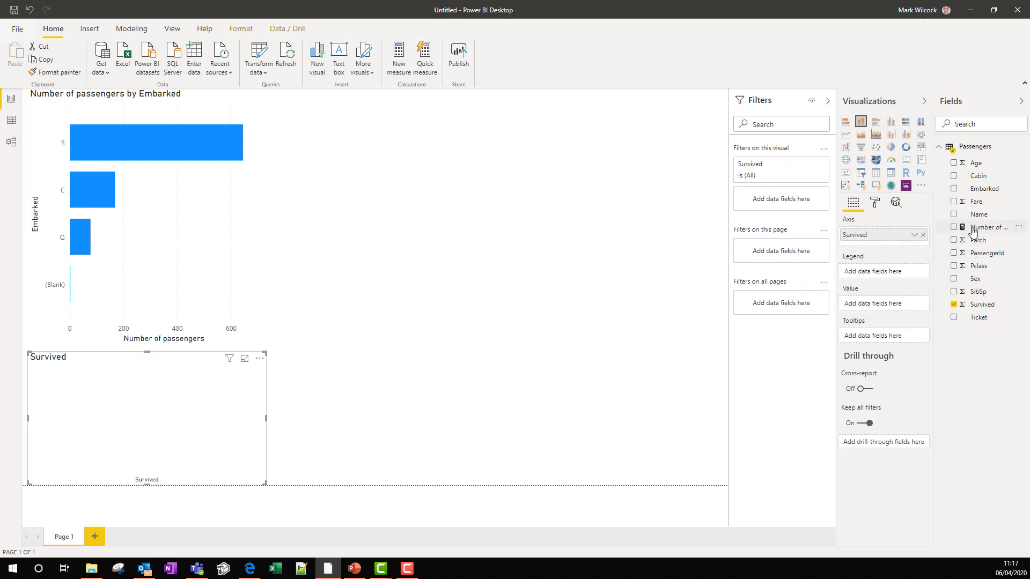
left_click_drag(974, 231, 877, 304)
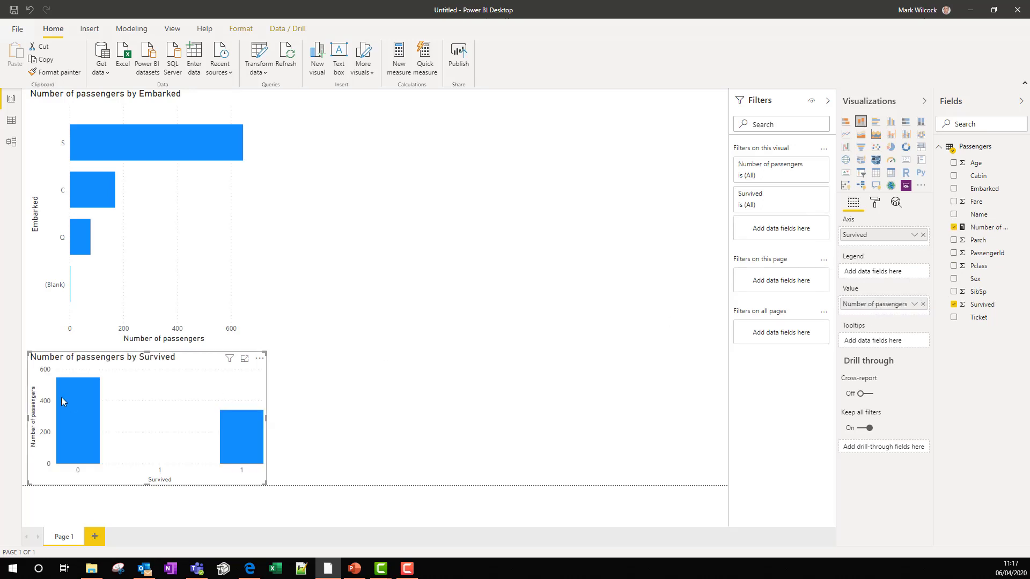
left_click_drag(159, 404, 590, 111)
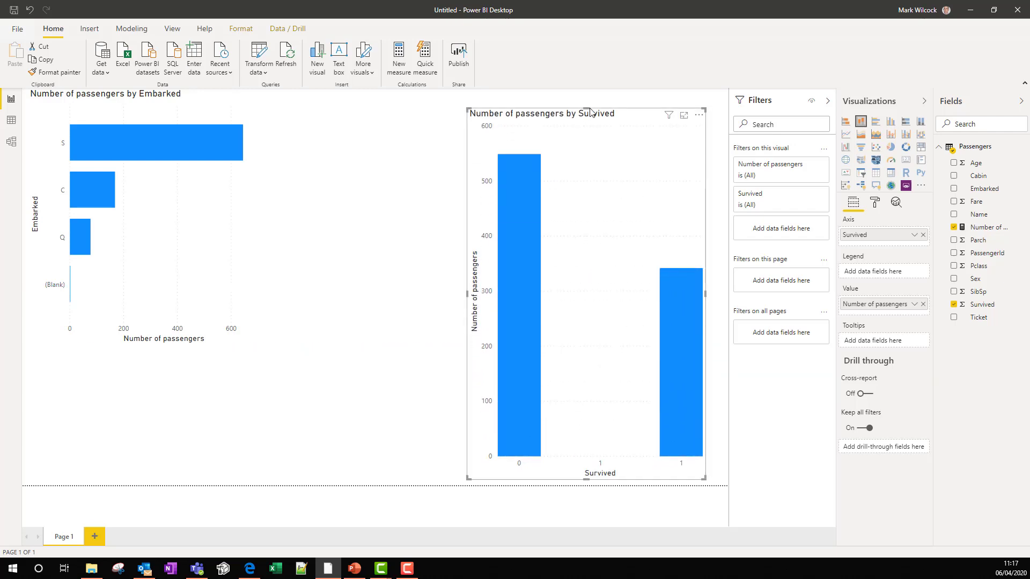
left_click(203, 219)
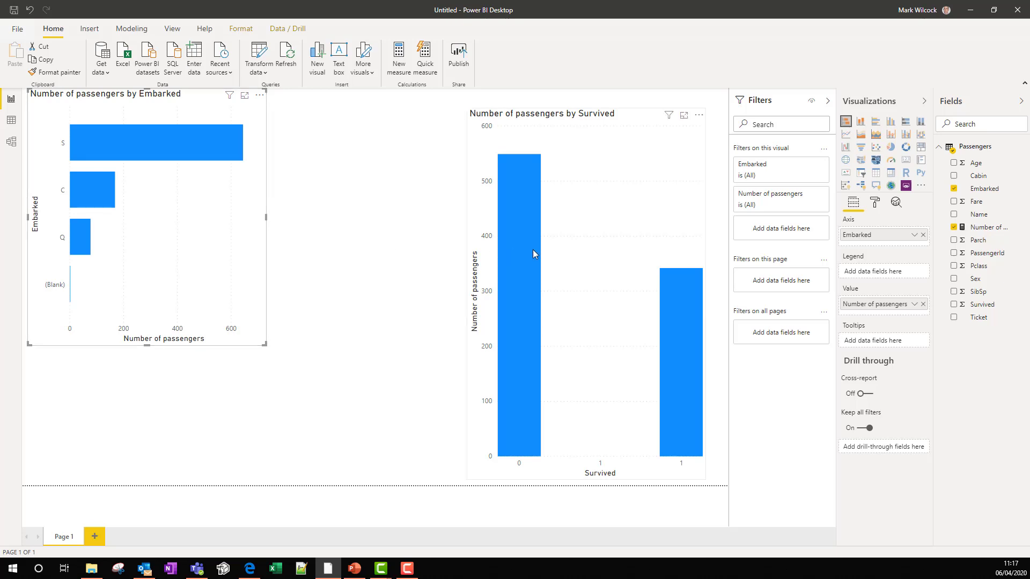
left_click(567, 243)
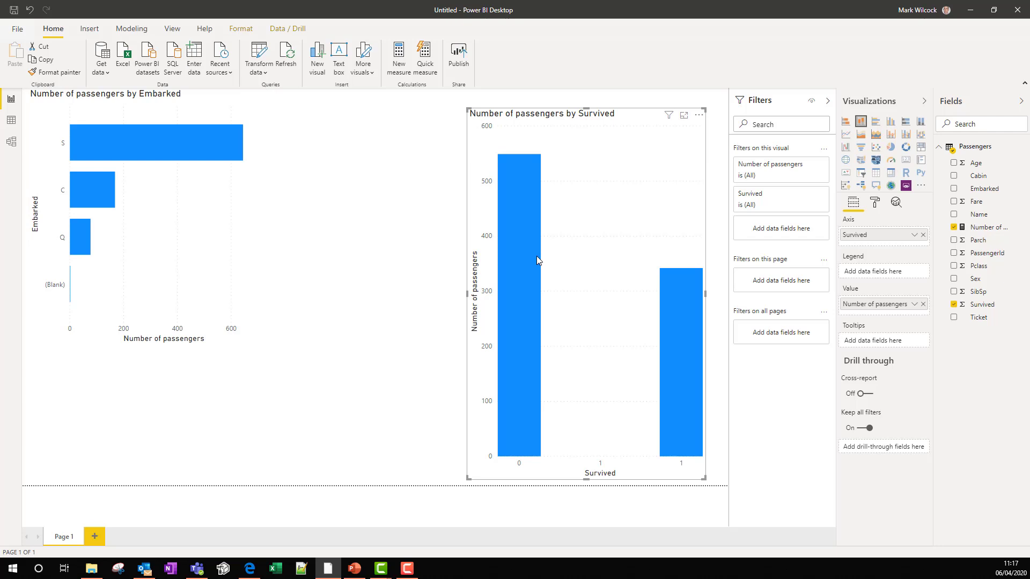
Set the Survived chart's X axis type to Categorical, then open Transform data
mouse_move(531, 262)
left_click(877, 206)
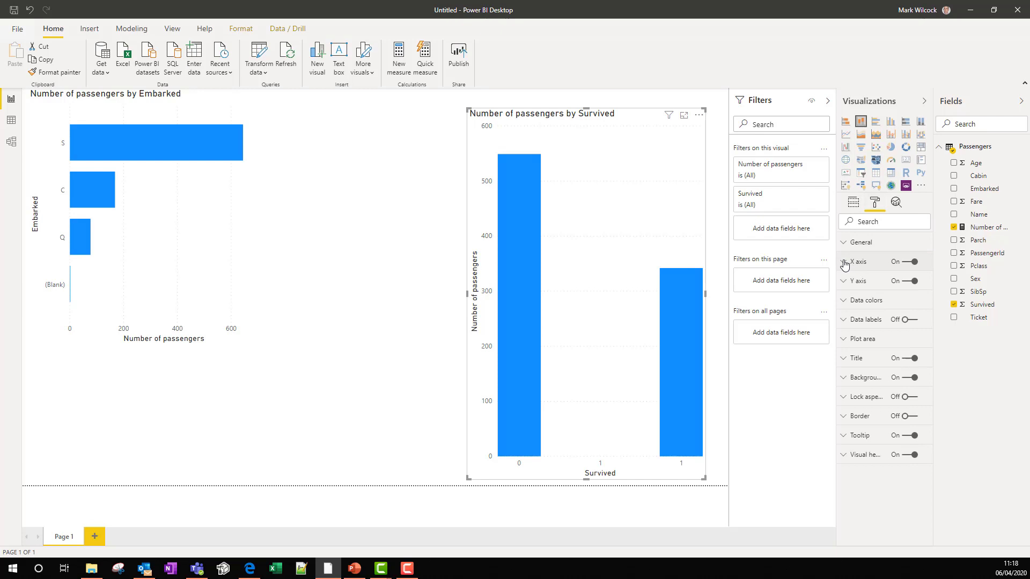
left_click(844, 263)
left_click(874, 295)
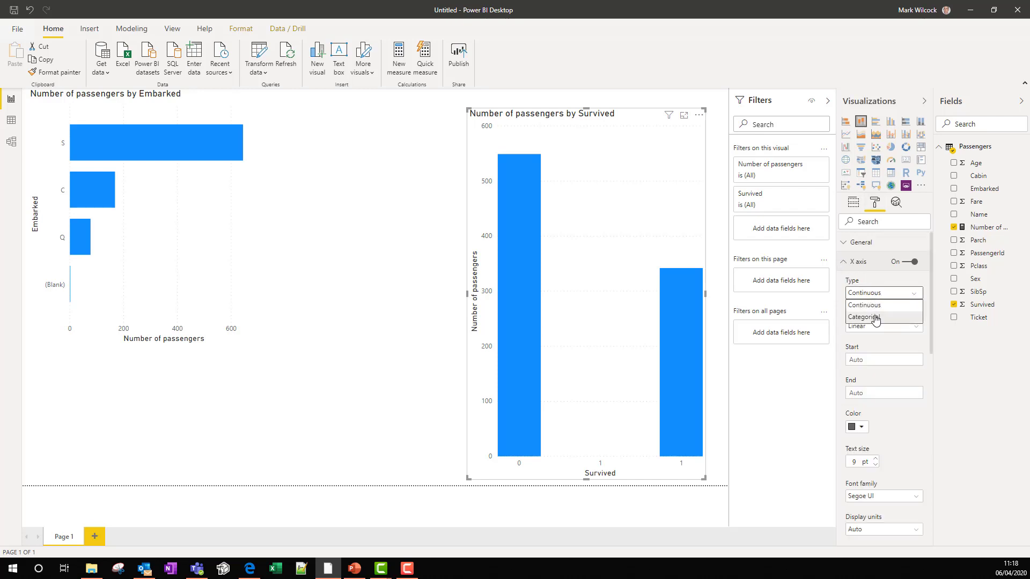
left_click(875, 318)
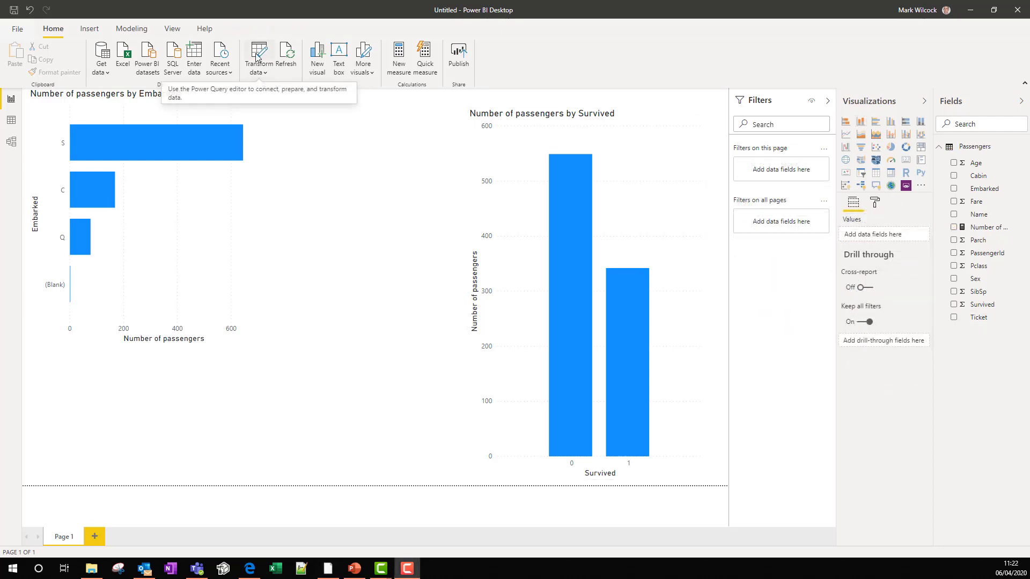
left_click(258, 54)
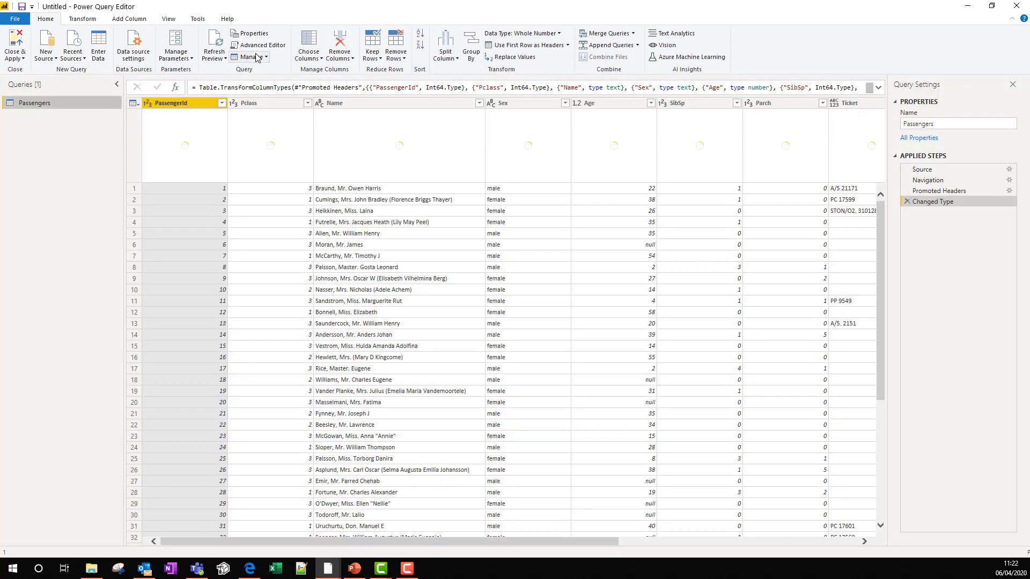
Rename the Passengers query's Sex column to Gender
left_click(511, 103)
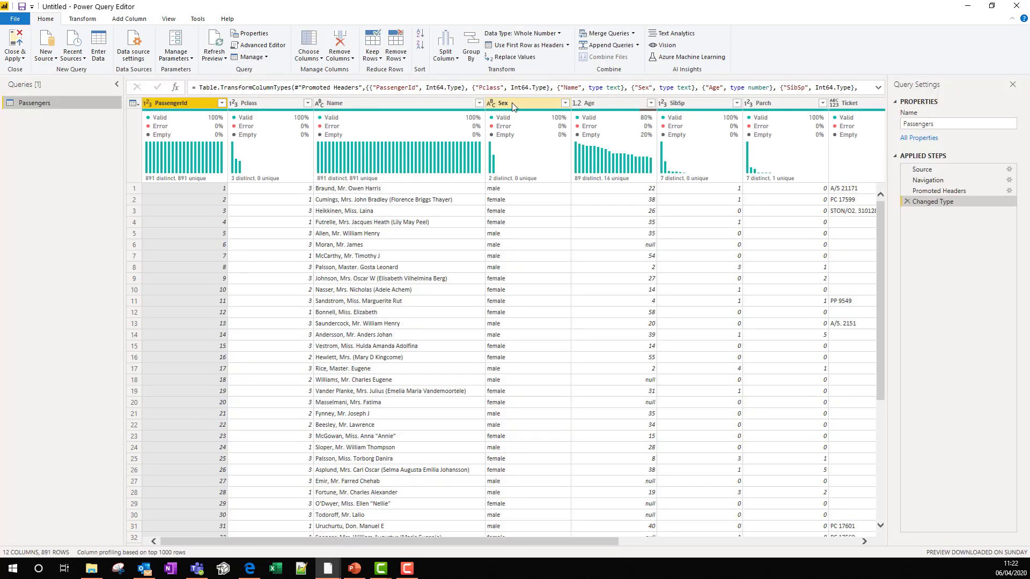
double_click(512, 103)
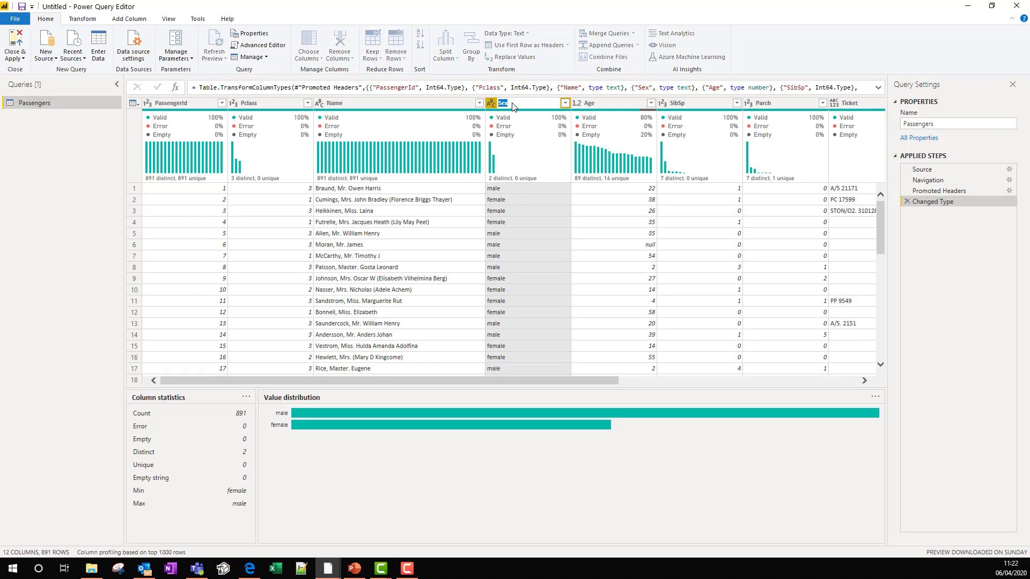
type("Gender")
key("Return")
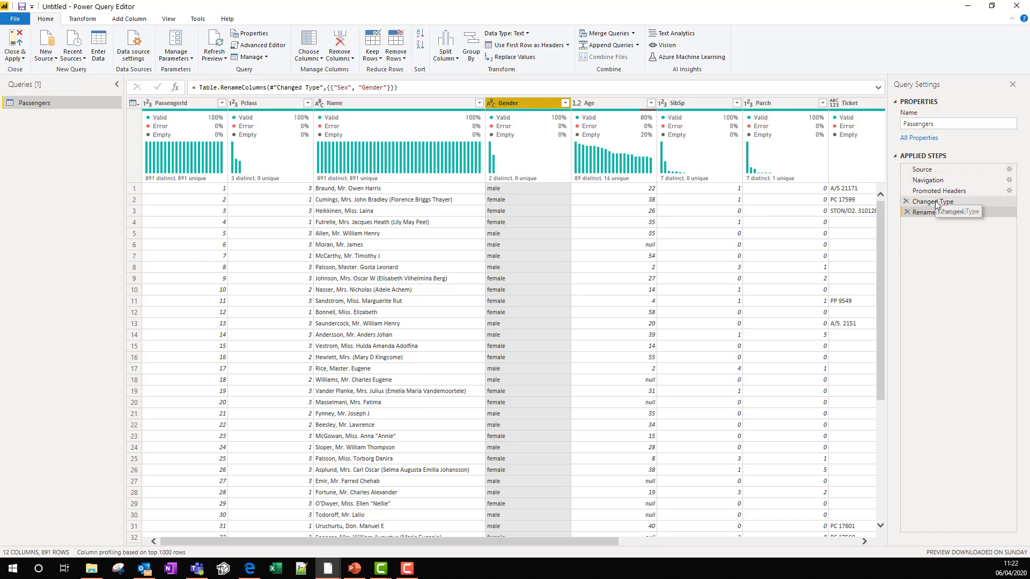
left_click(929, 181)
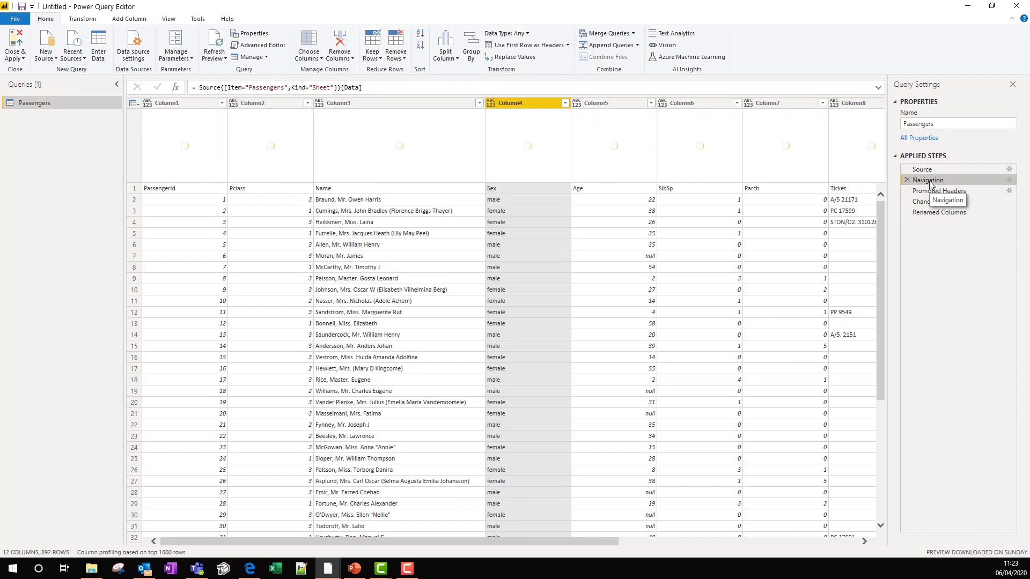
left_click(931, 202)
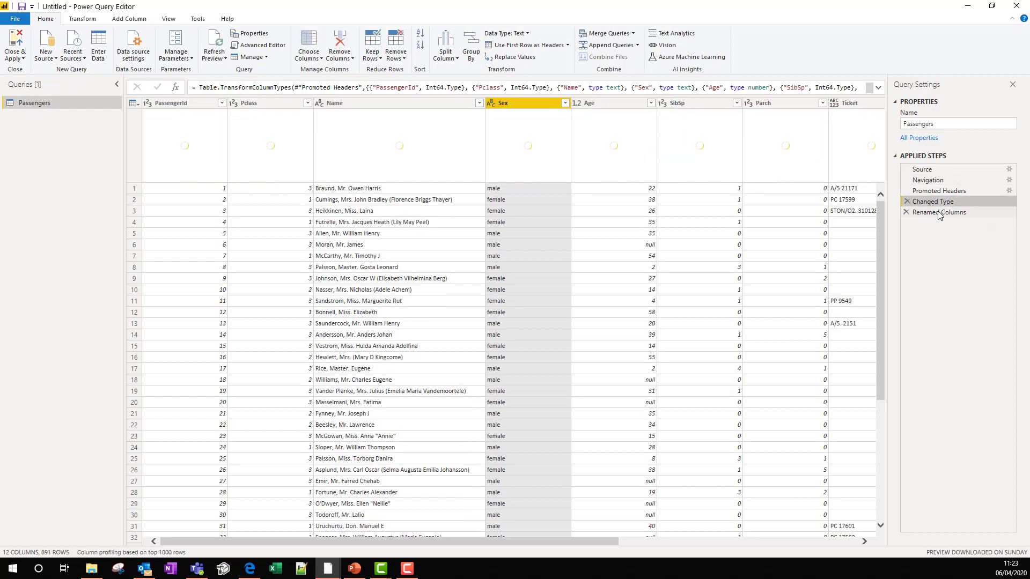
left_click(939, 214)
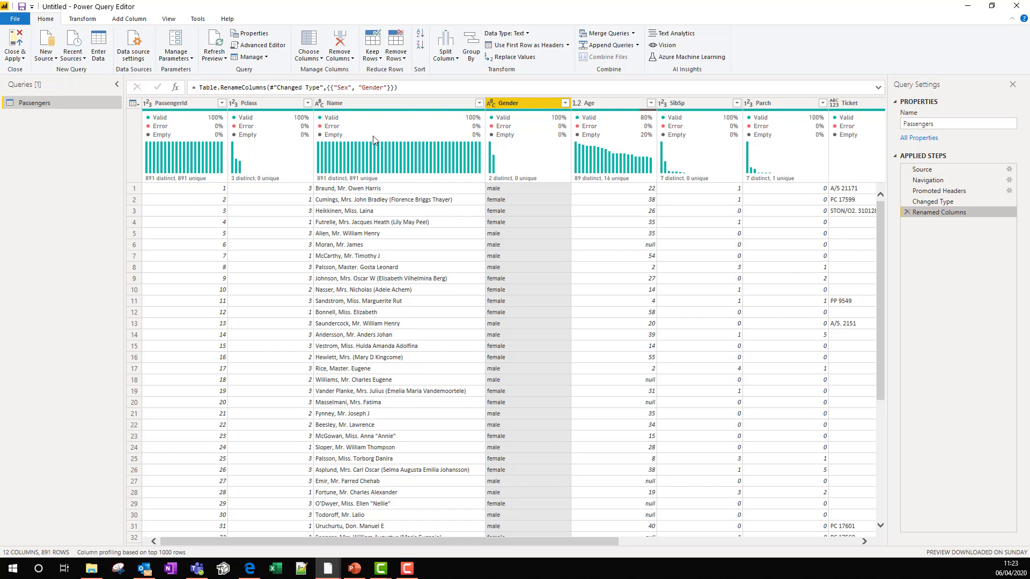
Split the Name column at the left-most comma into Name.1 and Name.2
left_click(362, 104)
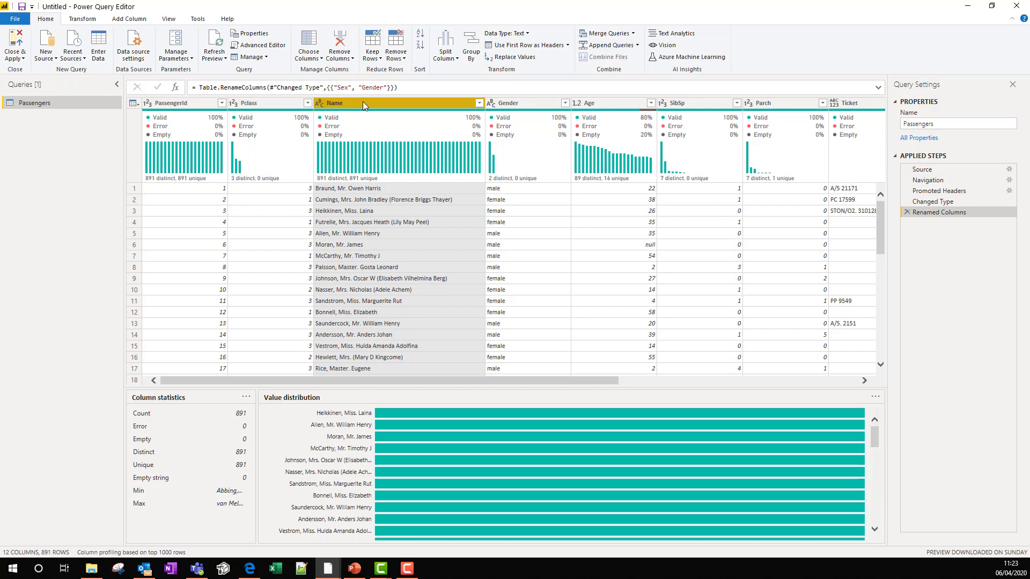
left_click(449, 56)
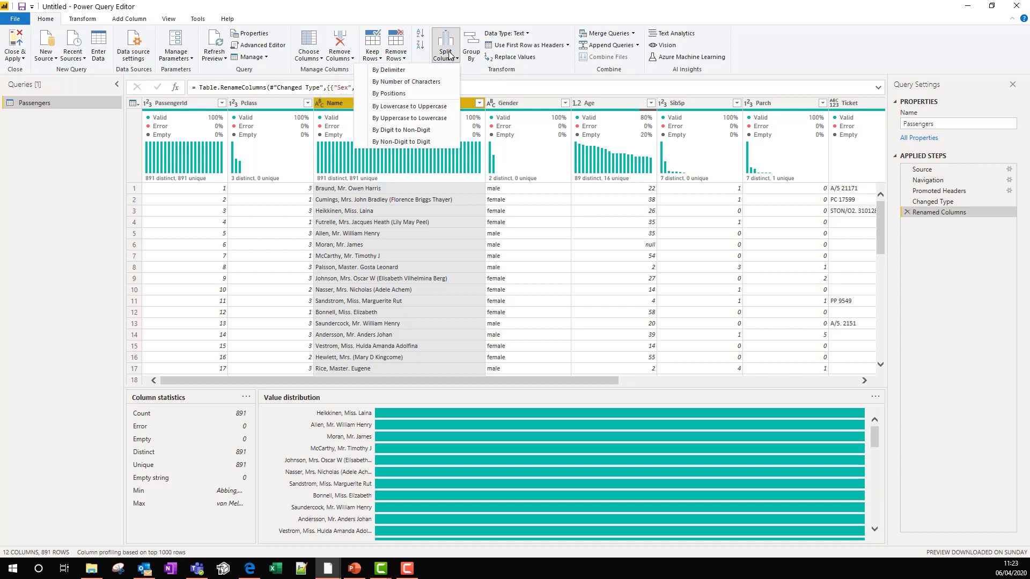
left_click(420, 71)
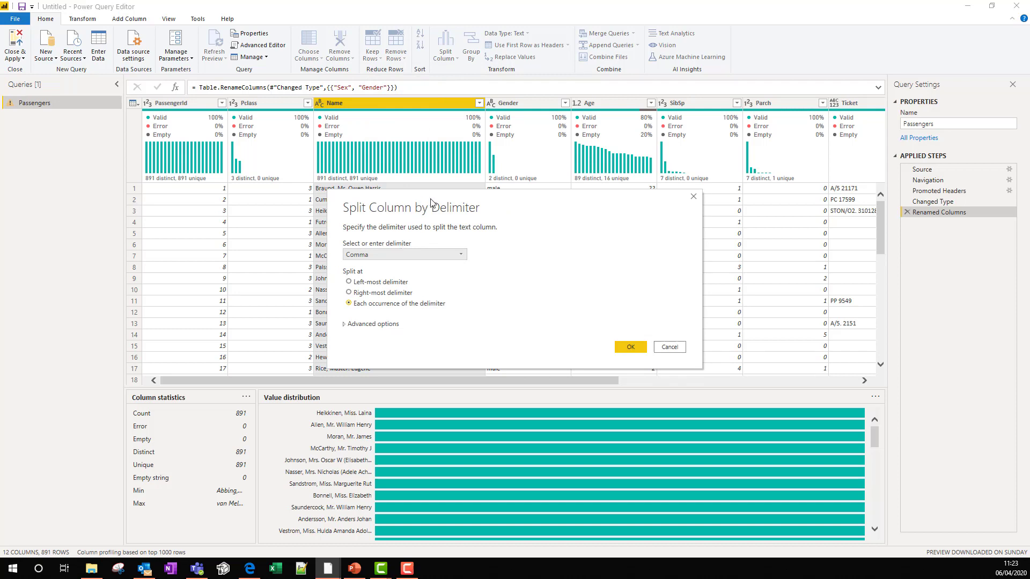
left_click_drag(430, 200, 623, 182)
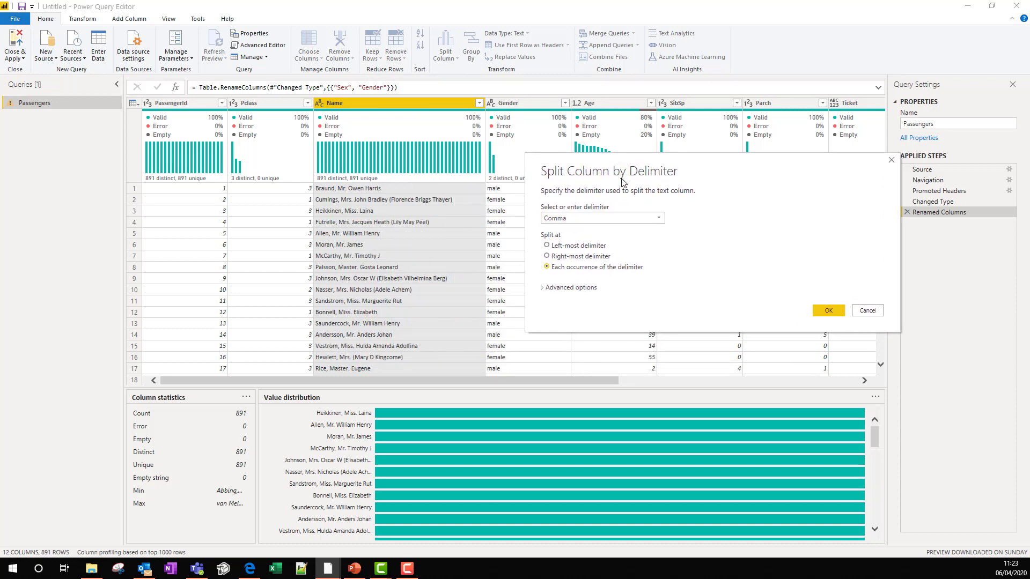
left_click(557, 247)
left_click(832, 311)
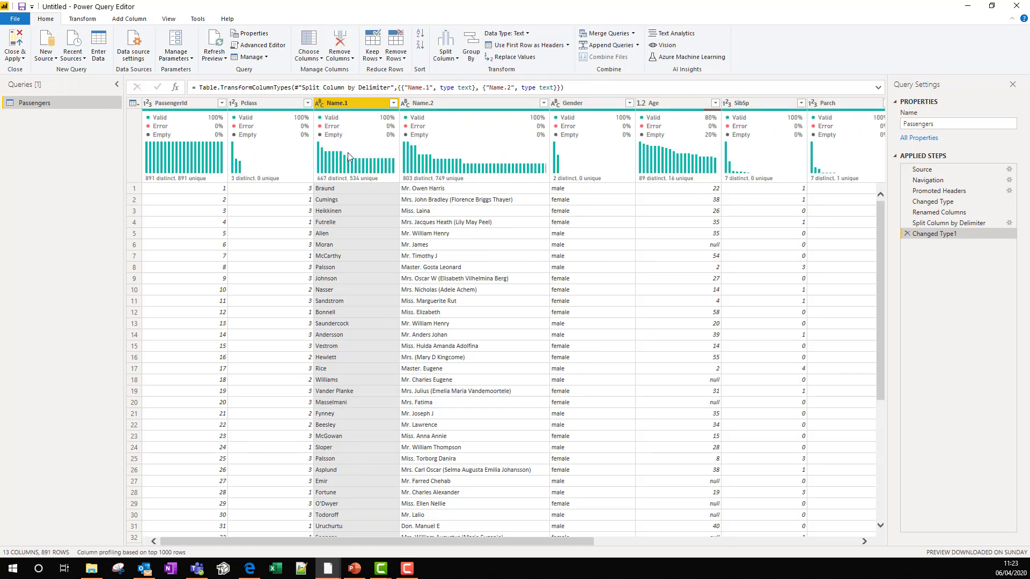
Rename the Name.1 column to Last name
double_click(348, 104)
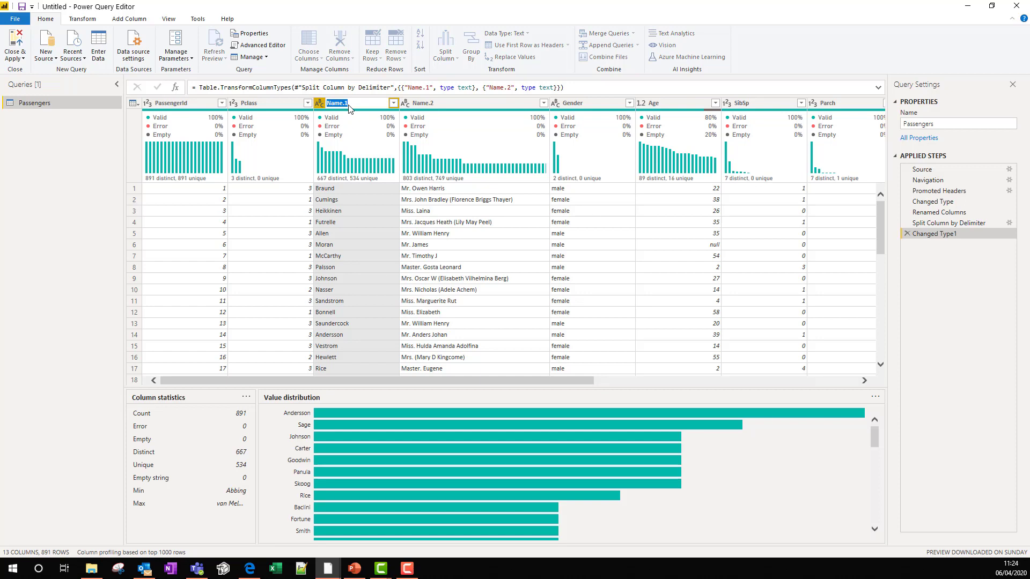
type("Last name")
key("Return")
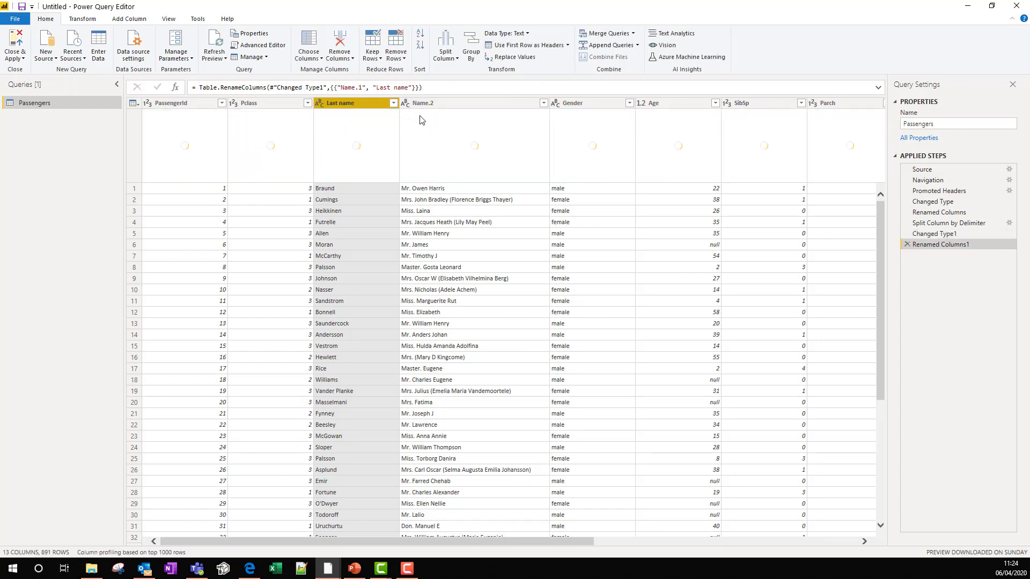
Split Name.2 at the left-most custom '.' delimiter into Name.2.1 titles and Name.2.2 first names
left_click(435, 106)
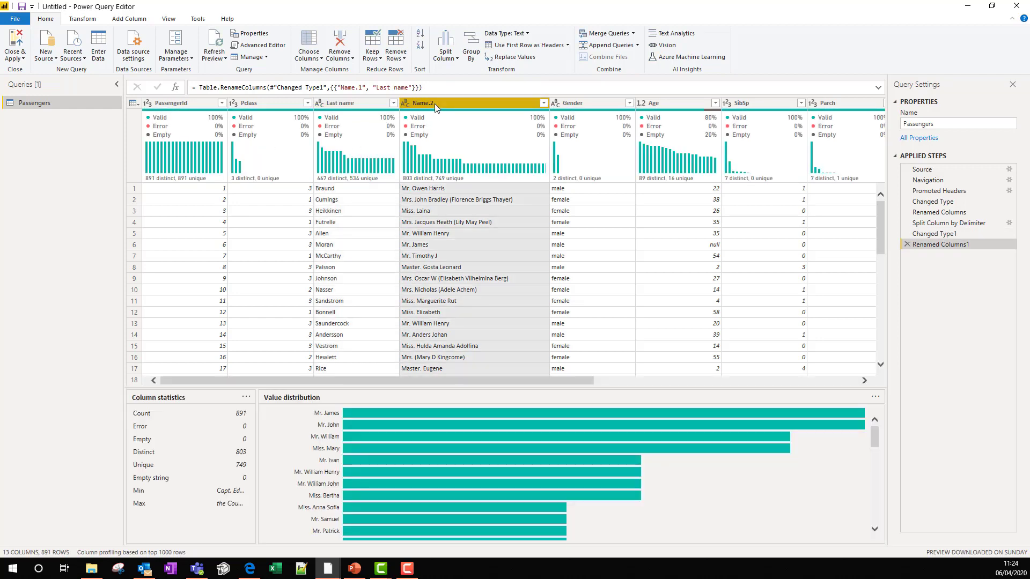
left_click(445, 58)
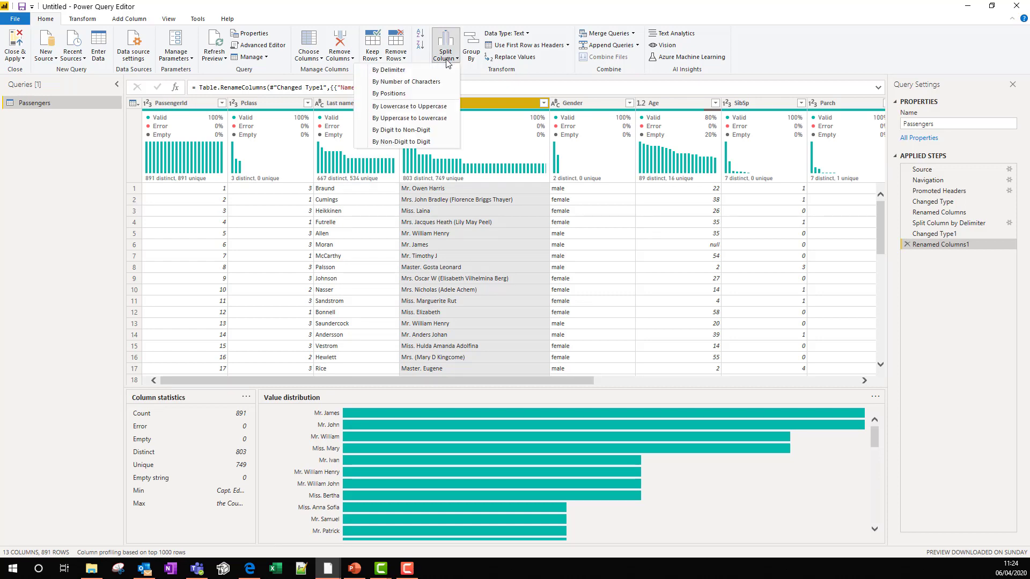
left_click(443, 70)
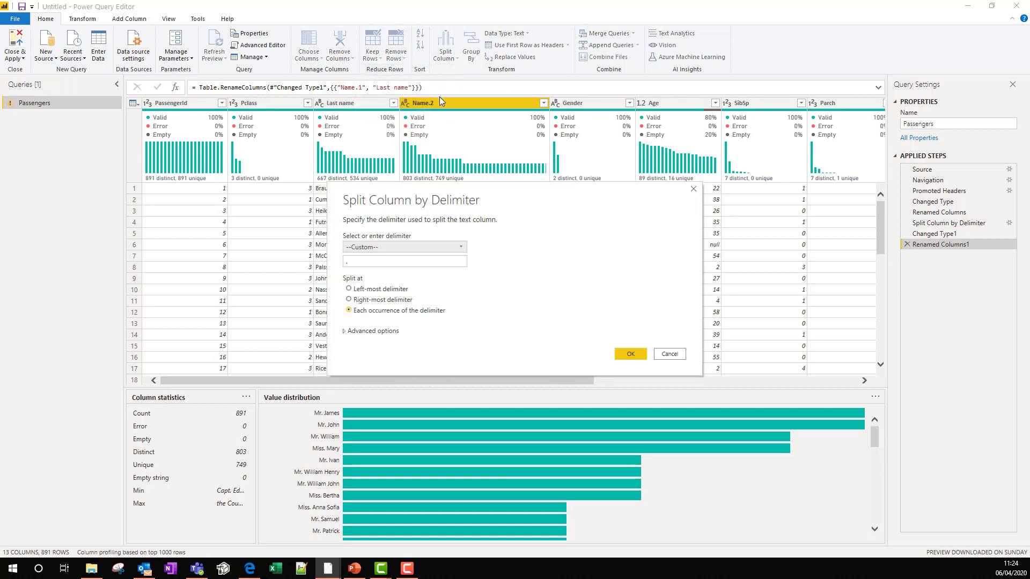
left_click(385, 261)
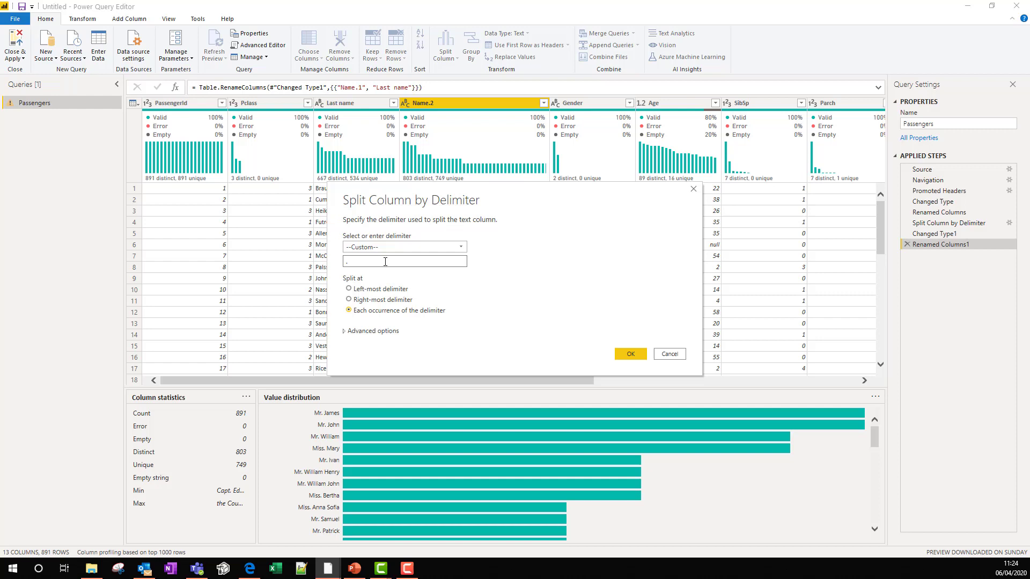
left_click(368, 290)
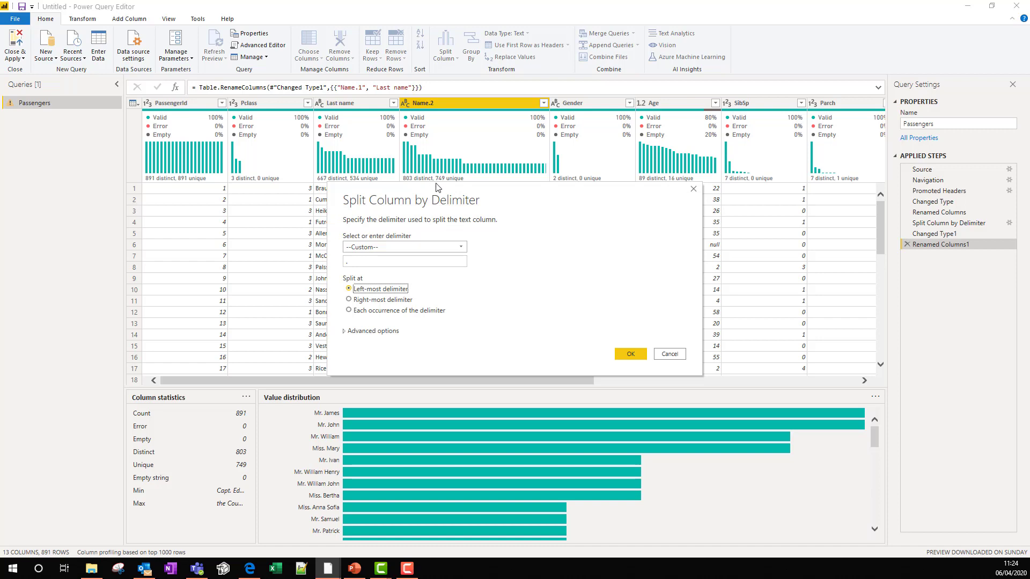
left_click_drag(436, 187, 459, 235)
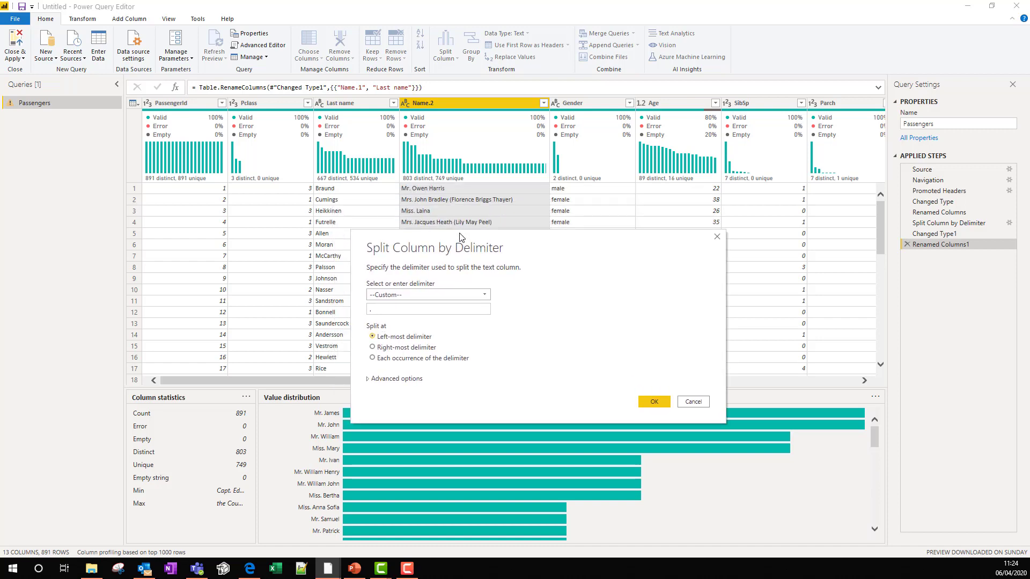
left_click(656, 402)
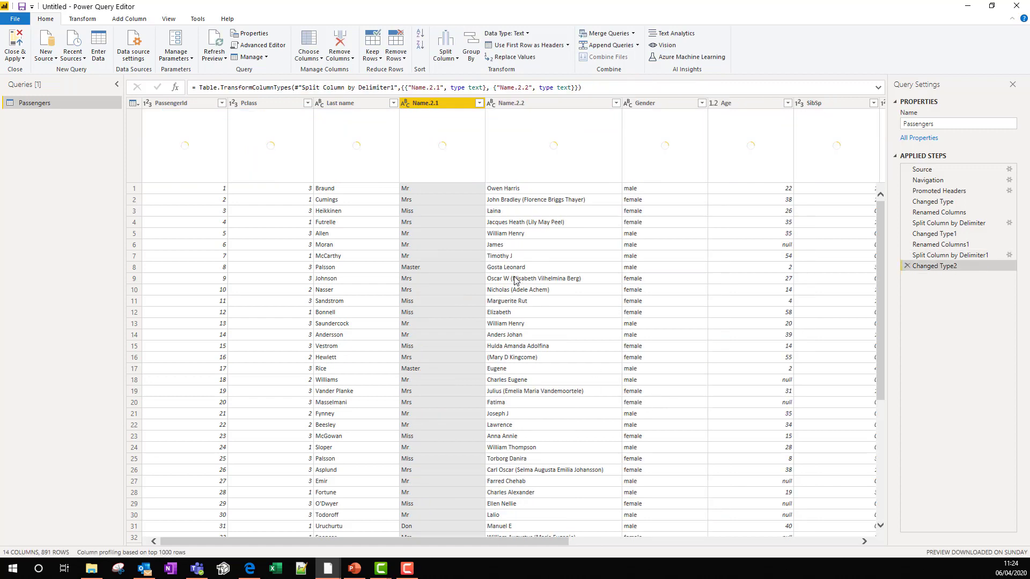
Rename the split columns Name.2.1 to Title and Name.2.2 to Other Names
double_click(433, 102)
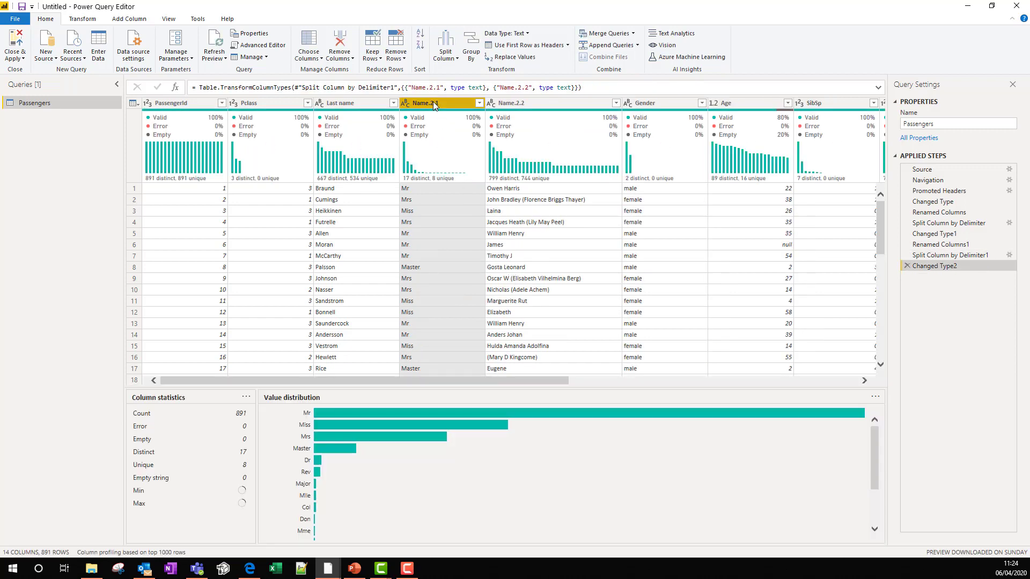
type("T")
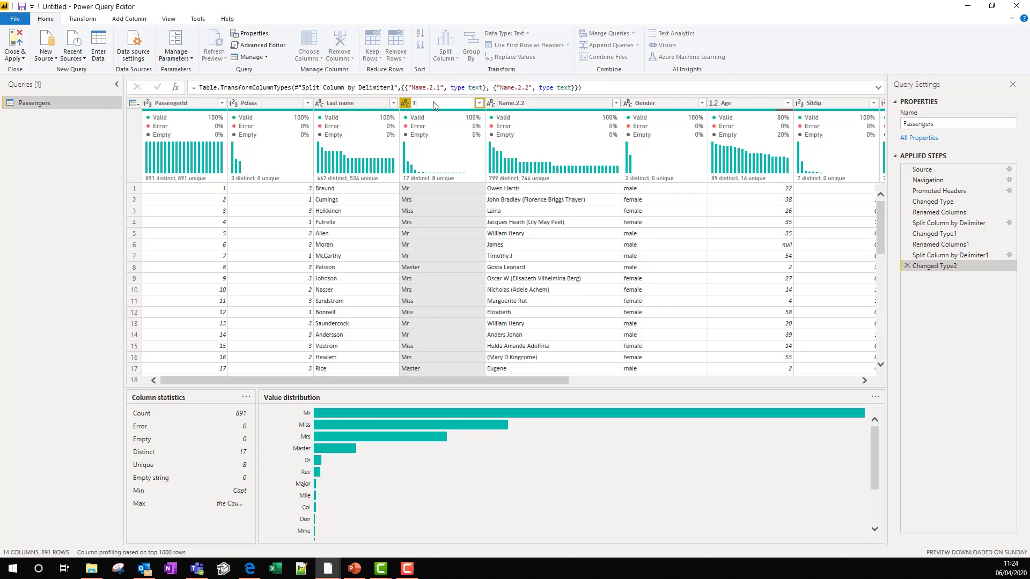
type("itle")
key("Return")
double_click(528, 100)
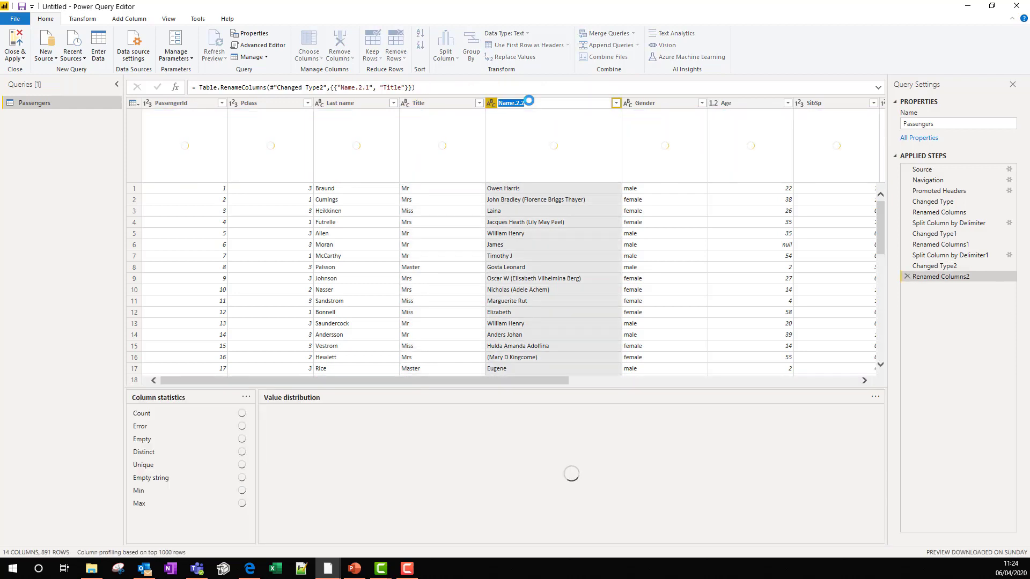
type("Other name")
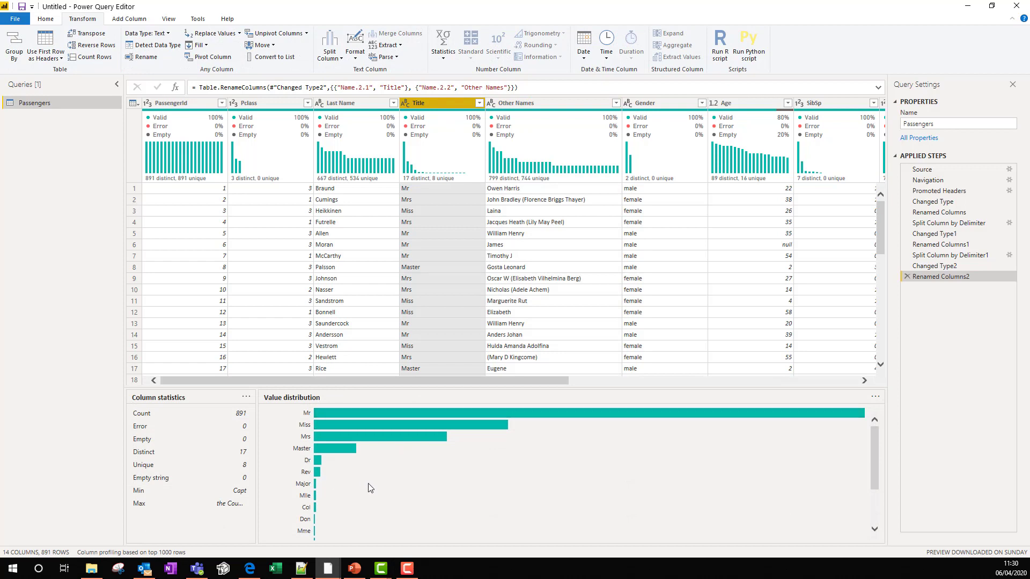
scroll(369, 488, "down", 3)
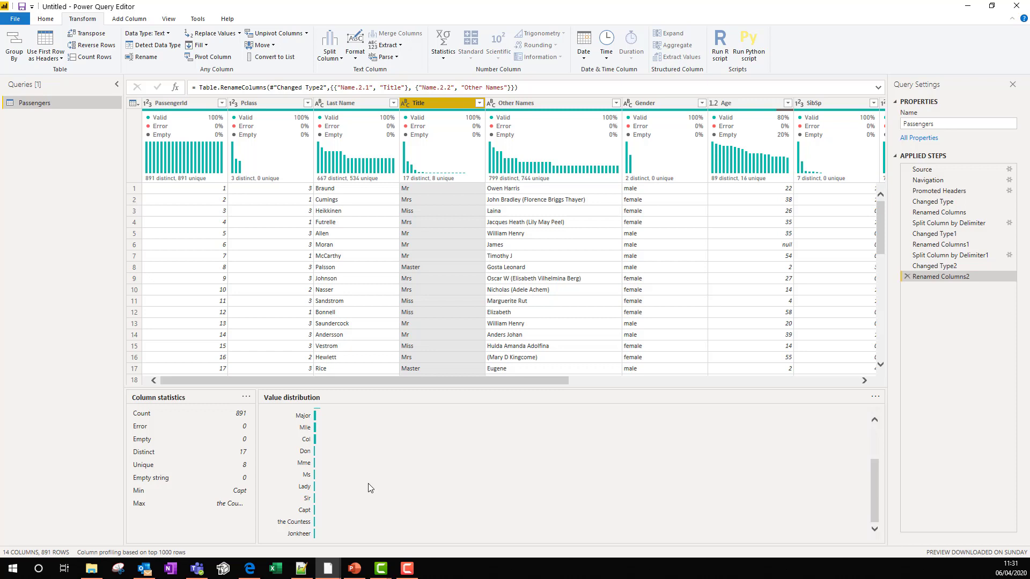
scroll(369, 488, "up", 3)
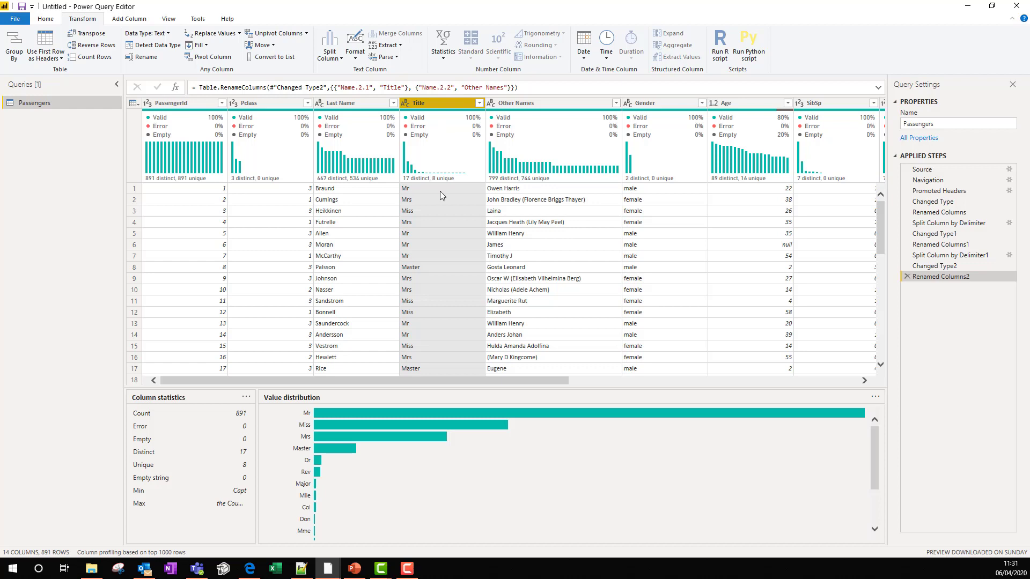
left_click(551, 101)
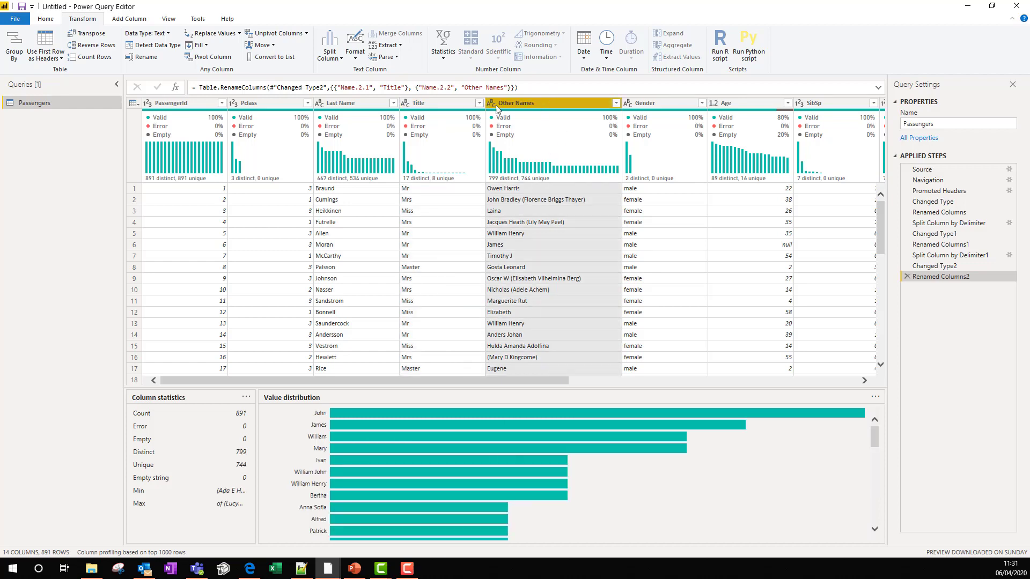
left_click(429, 106)
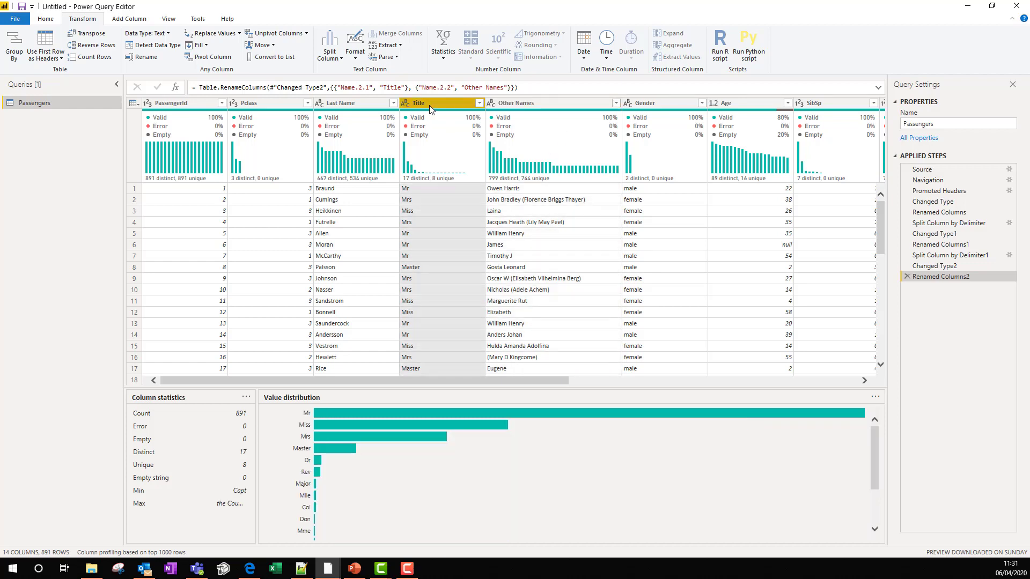
Apply Format > Trim to the Title column, then to the Other Names column
left_click(355, 58)
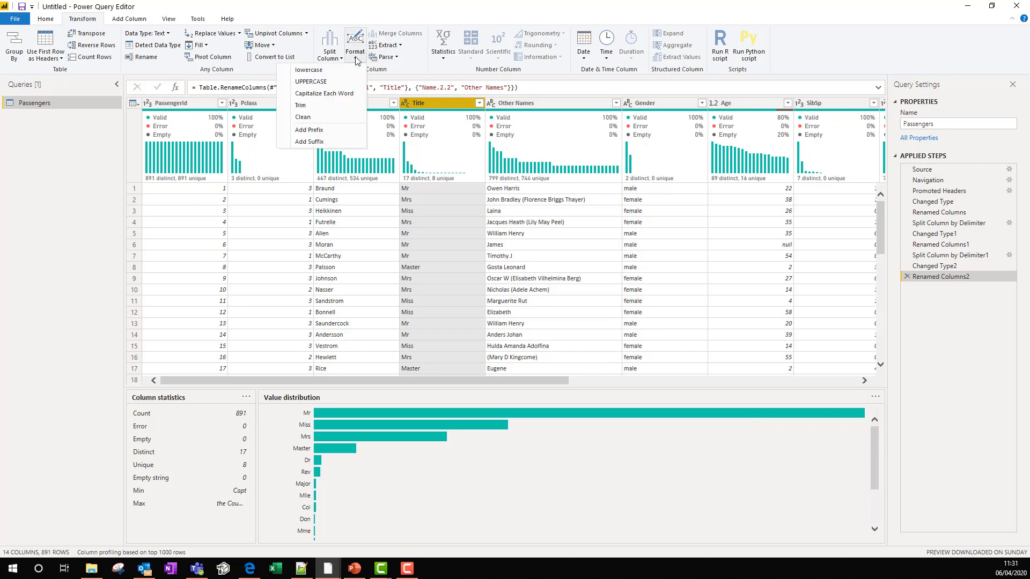
left_click(329, 105)
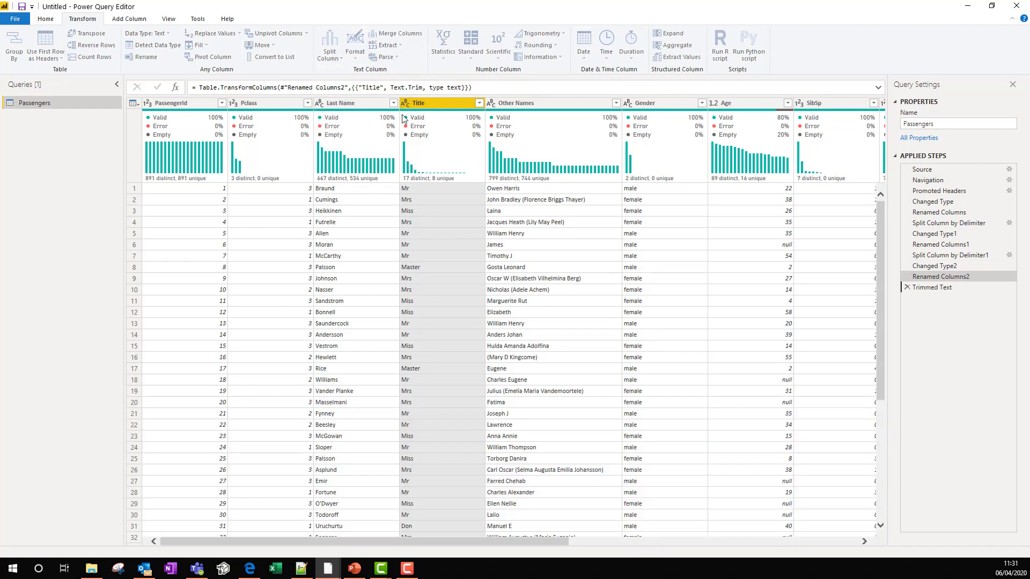
left_click(532, 104)
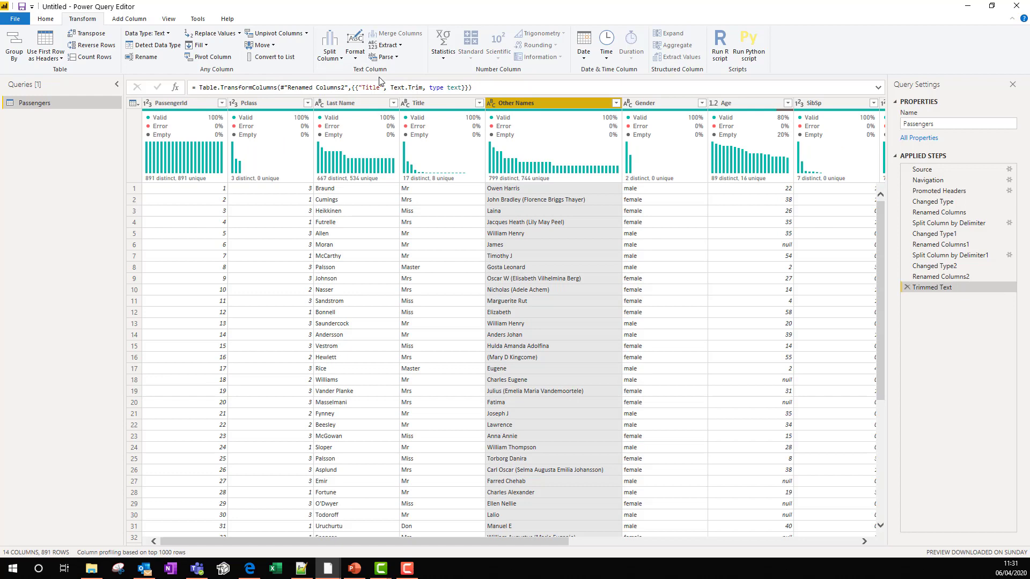
left_click(355, 53)
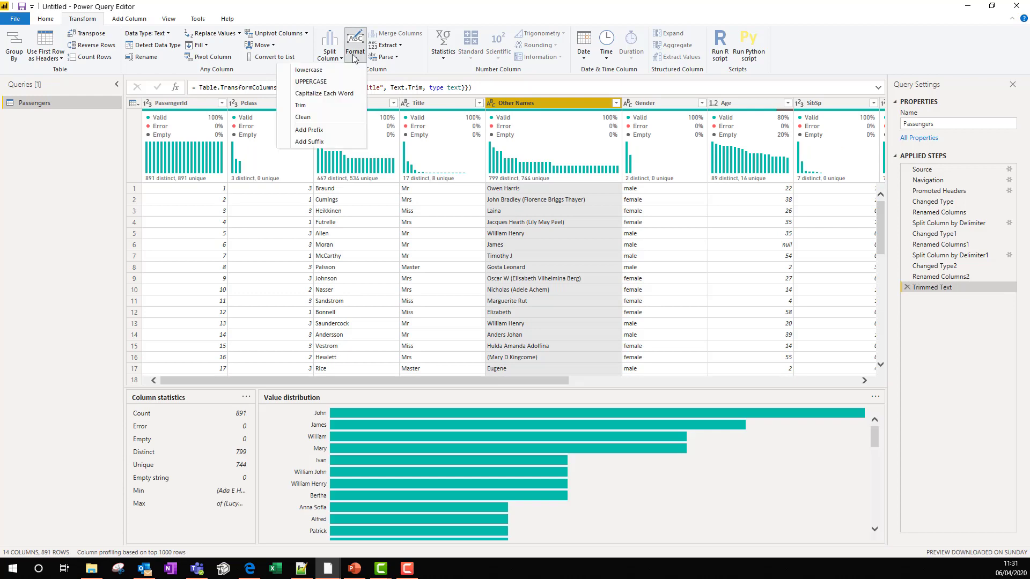
left_click(325, 106)
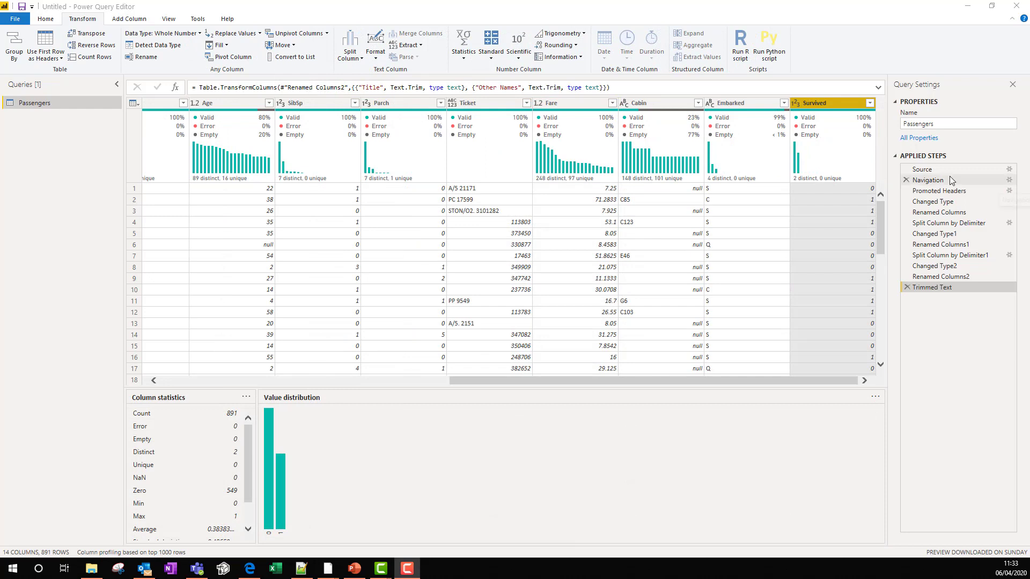
mouse_move(800, 169)
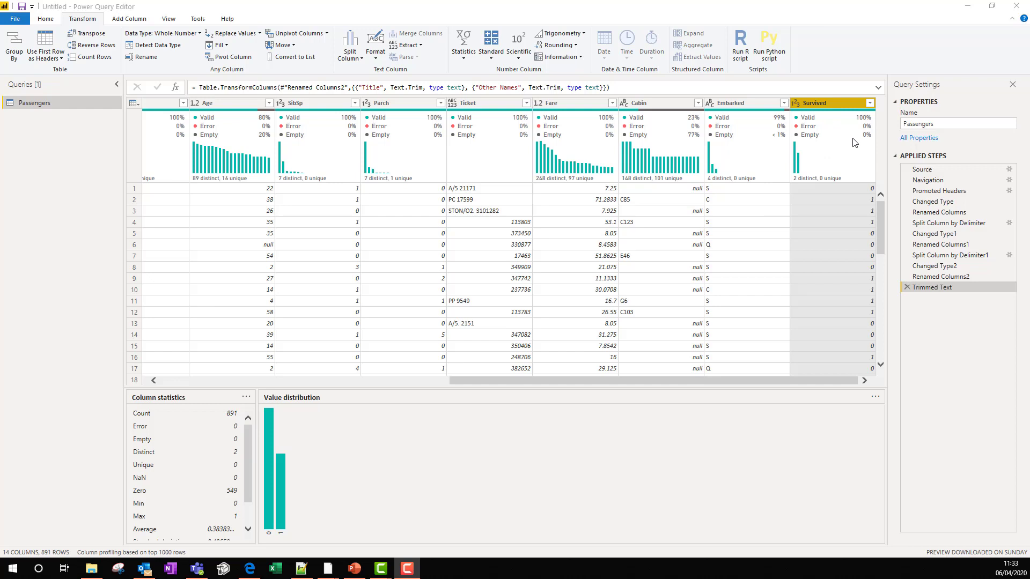
Start a conditional column named Survival that tests whether Survived equals 0
left_click(132, 21)
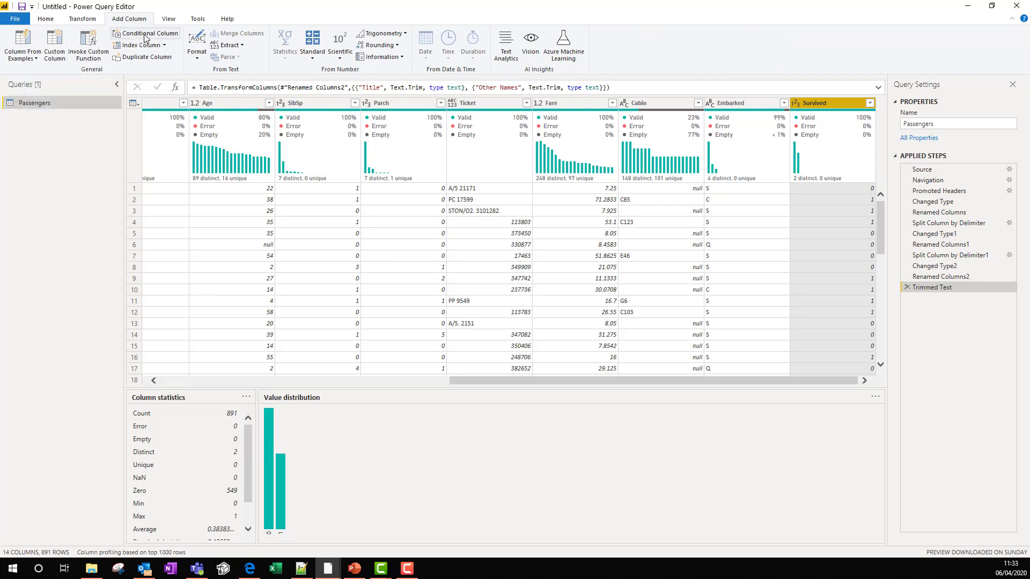
left_click(145, 37)
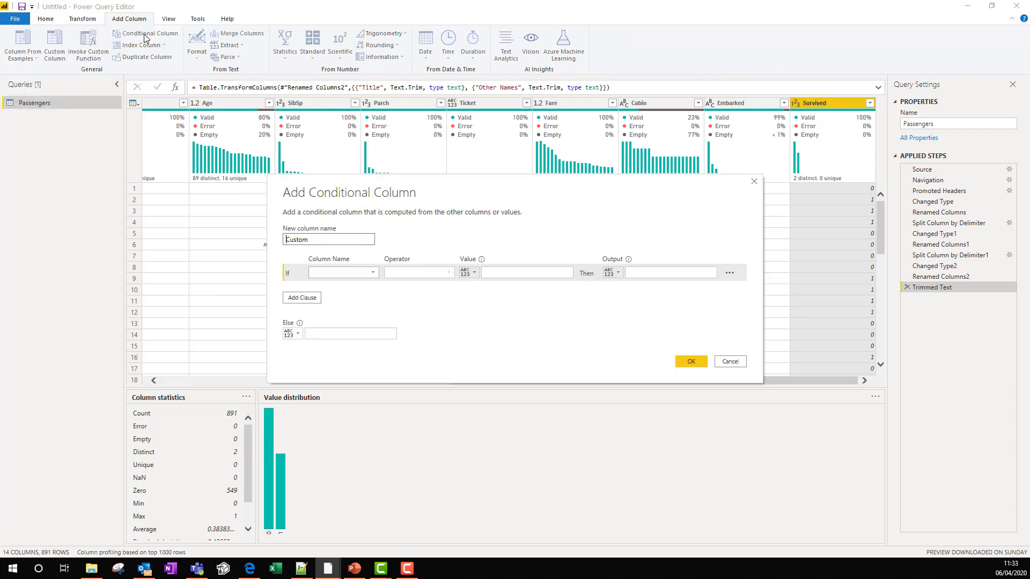
double_click(285, 241)
type("Survival")
left_click(352, 277)
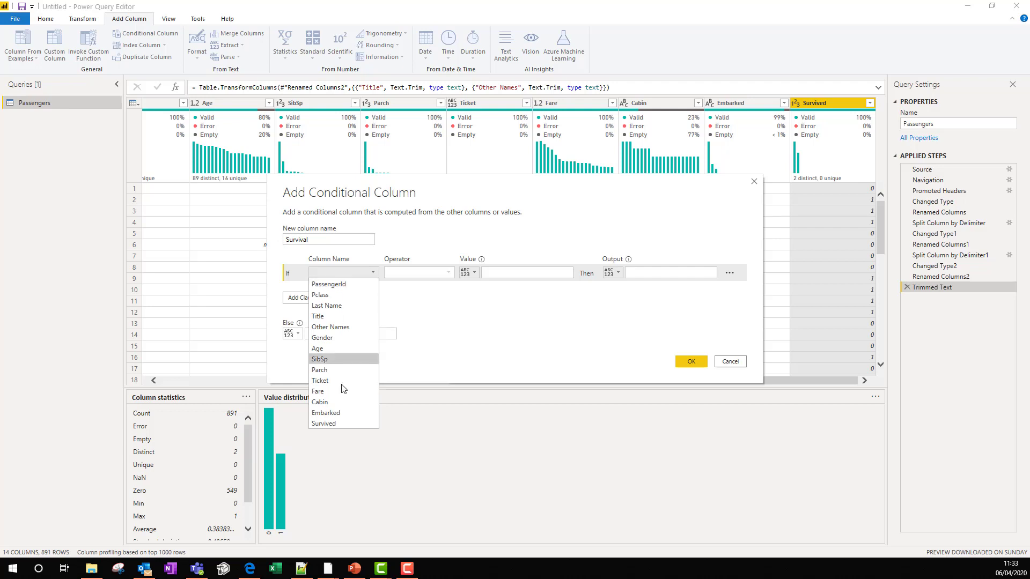
left_click(339, 421)
left_click(421, 274)
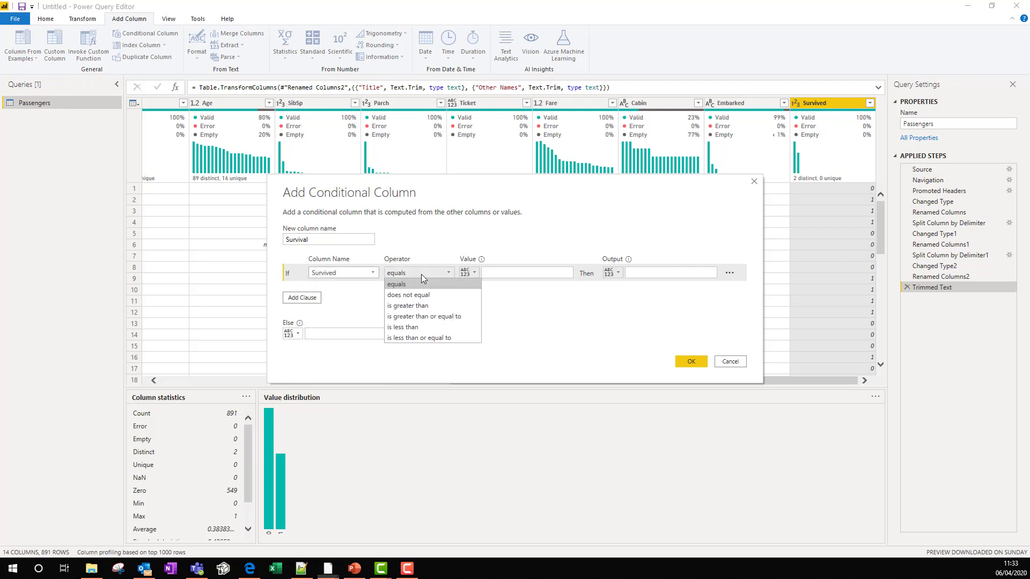
left_click(484, 273)
left_click(475, 275)
left_click(474, 275)
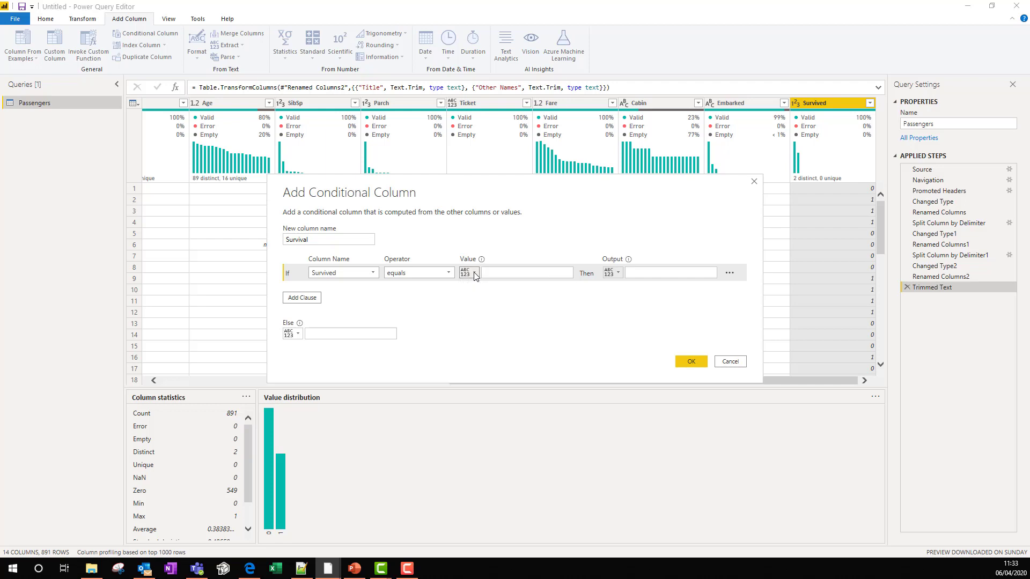
left_click(474, 276)
left_click(489, 273)
Output Died when the condition holds, otherwise Survived, and create the column
left_click(674, 272)
type("Died")
left_click(329, 335)
type("Survived")
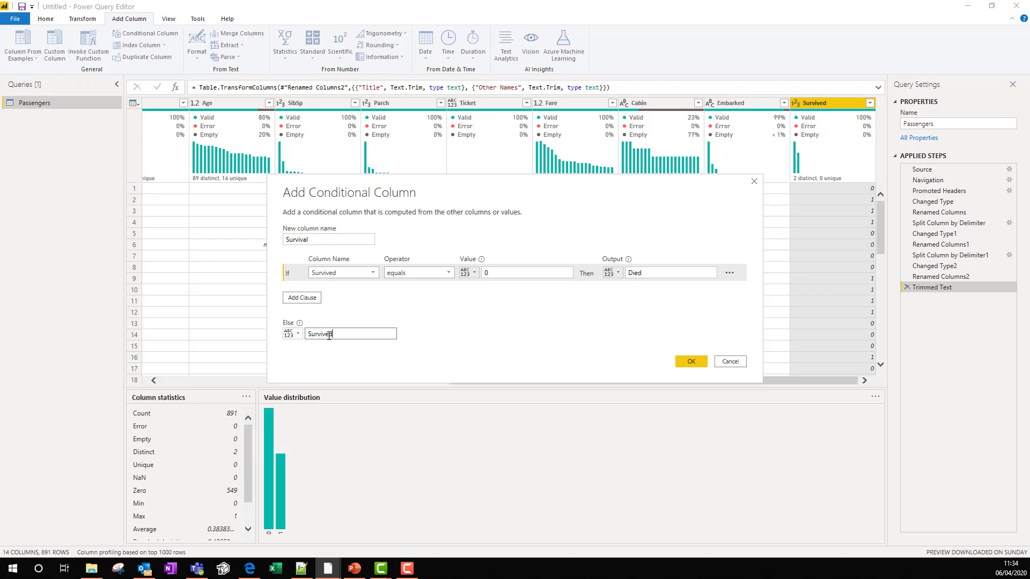
left_click(692, 361)
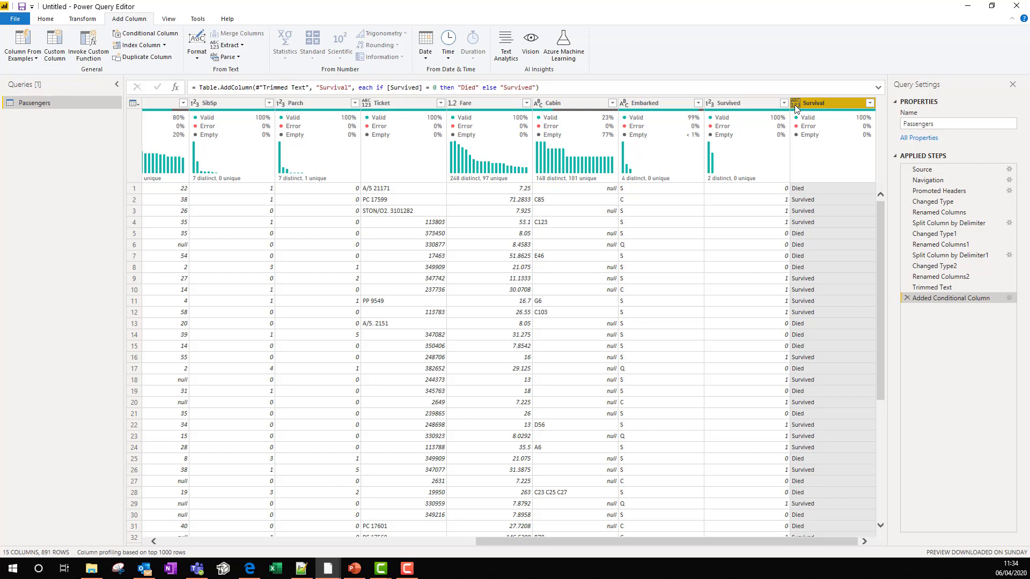
Set the Survival column's type to Text and remove the original Survived column
left_click(795, 105)
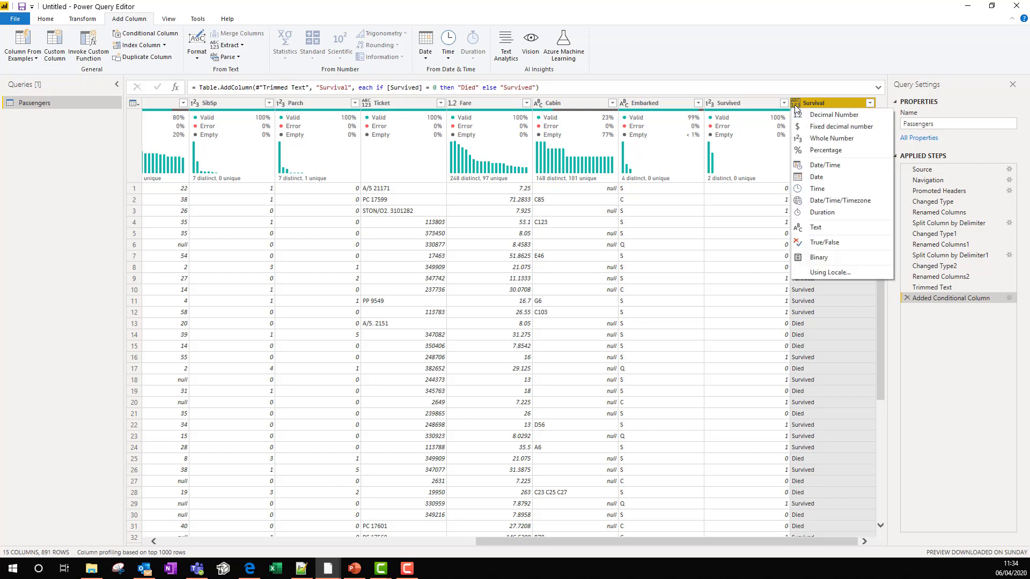
left_click(813, 231)
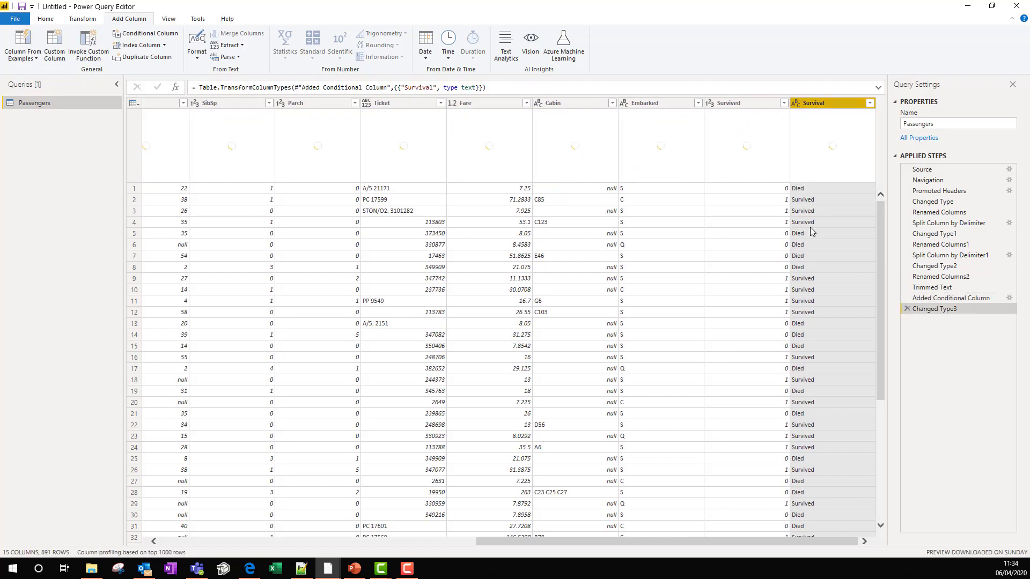
left_click(735, 103)
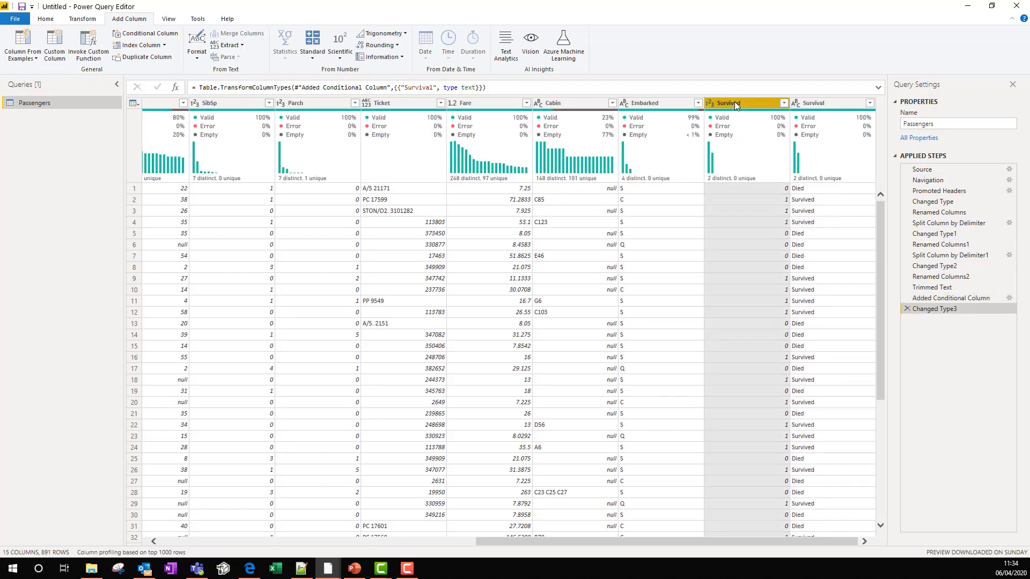
right_click(735, 102)
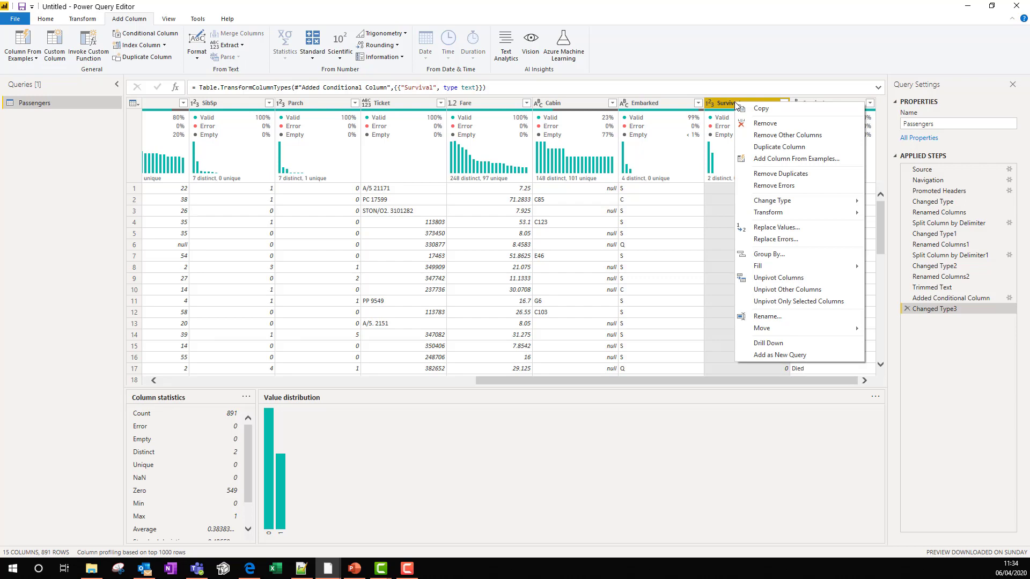
left_click(758, 128)
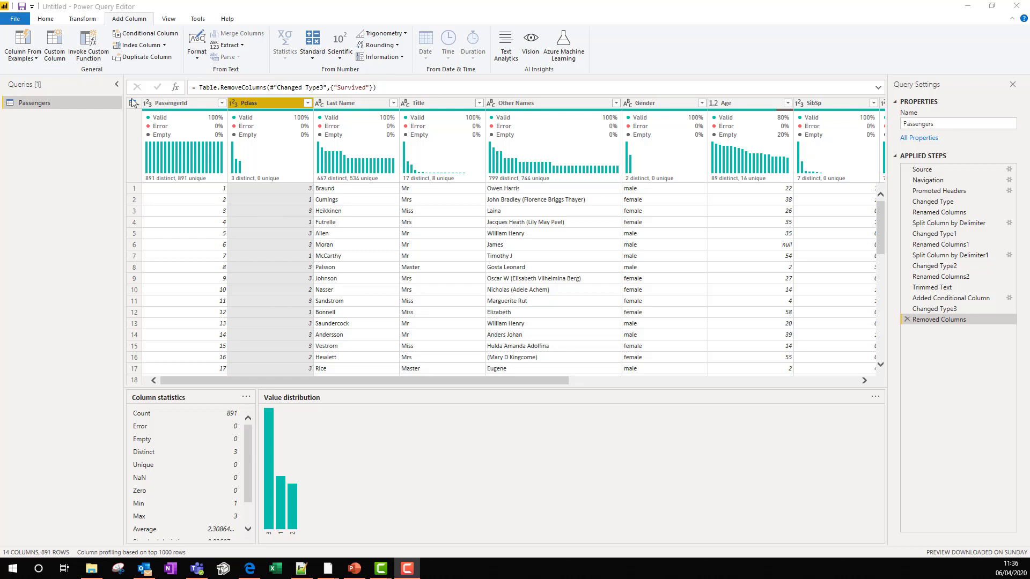
Build a column from Pclass examples, entering 3rd, 1st and 2nd
left_click(36, 58)
left_click(38, 81)
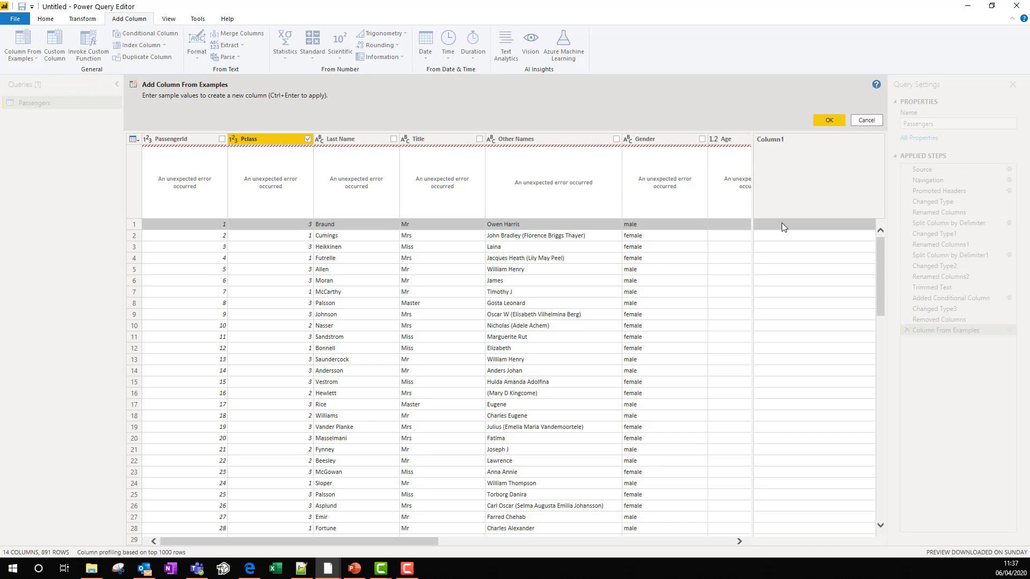
type("3rd")
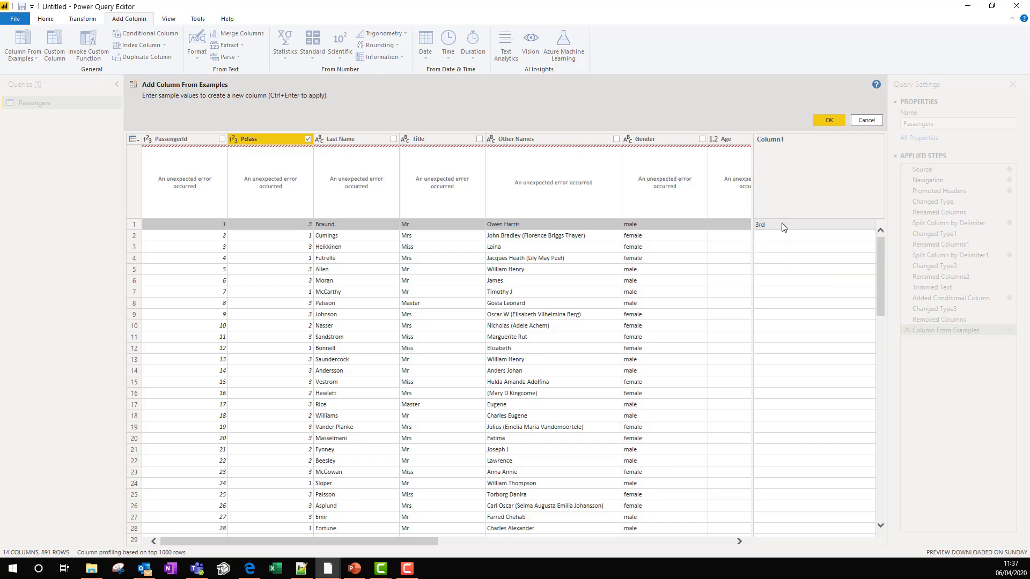
key("Return")
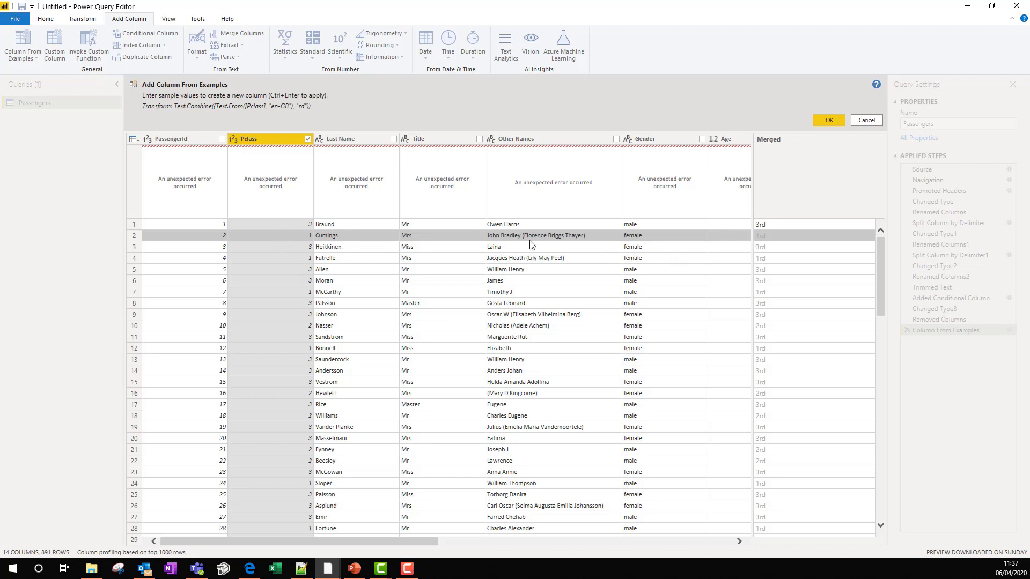
double_click(774, 236)
type("1s")
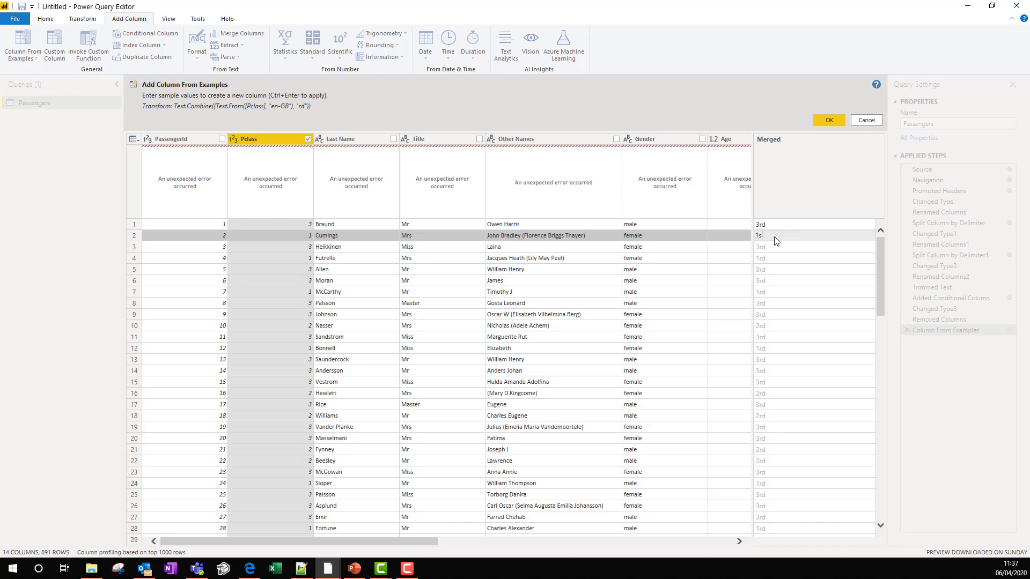
type("t")
key("Return")
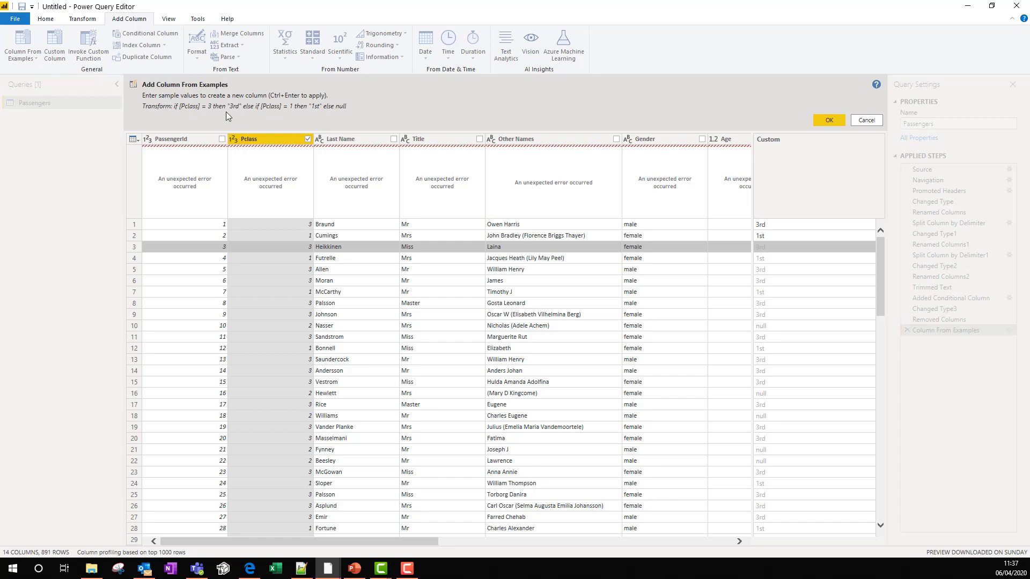
left_click(778, 328)
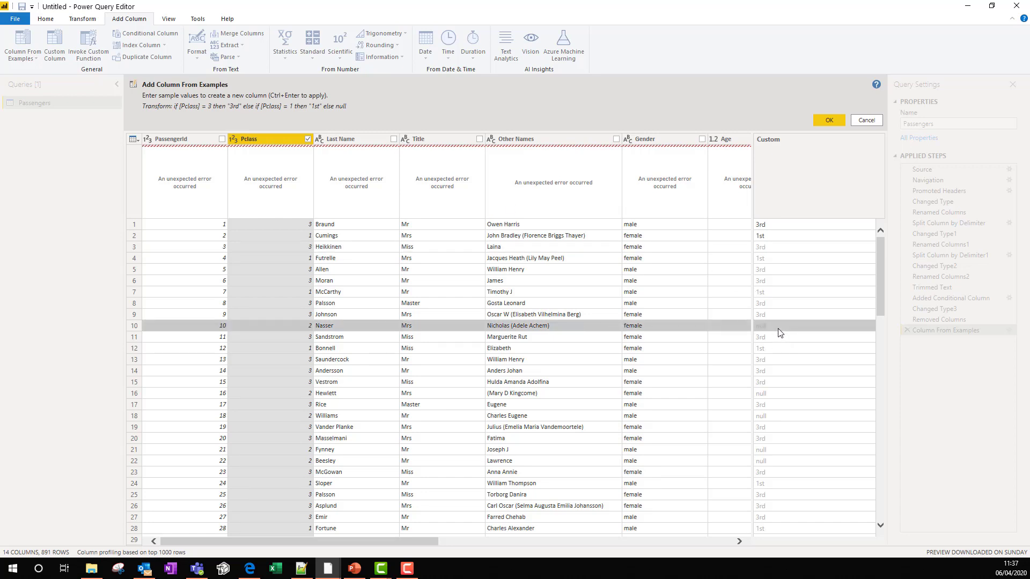
type("2nd")
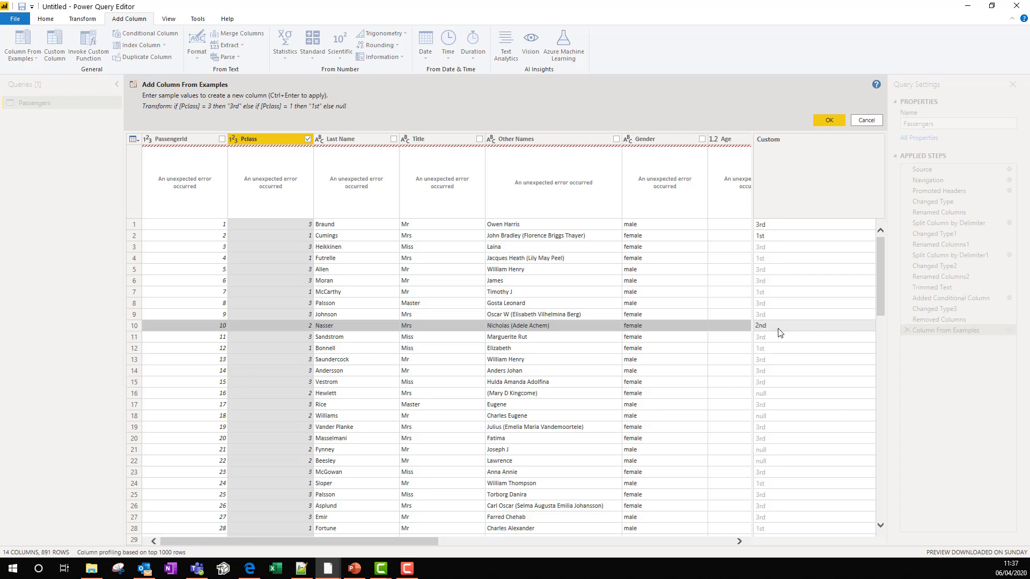
key("Return")
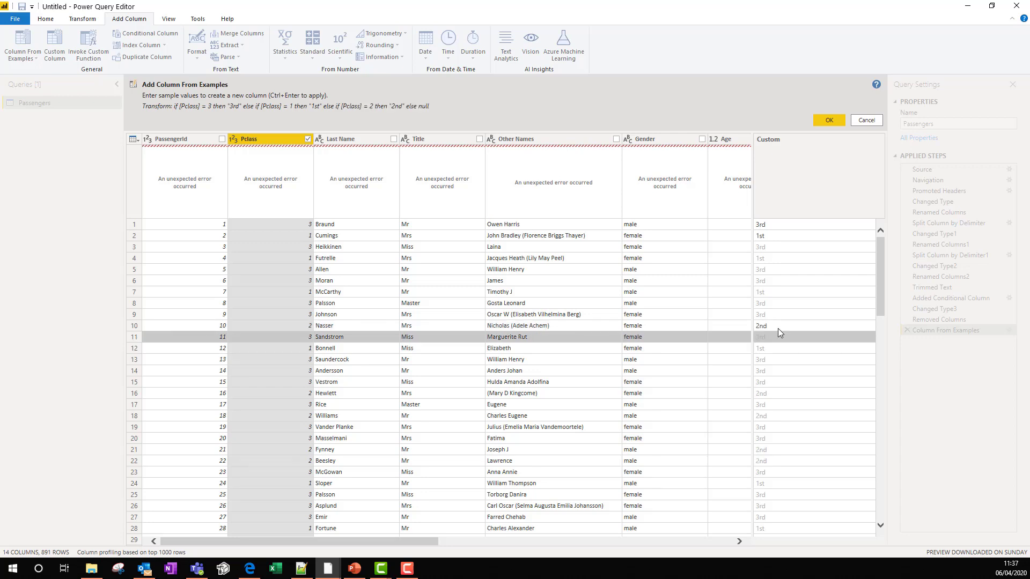
Name the new example column Passenger Class and add it to the table
left_click(768, 140)
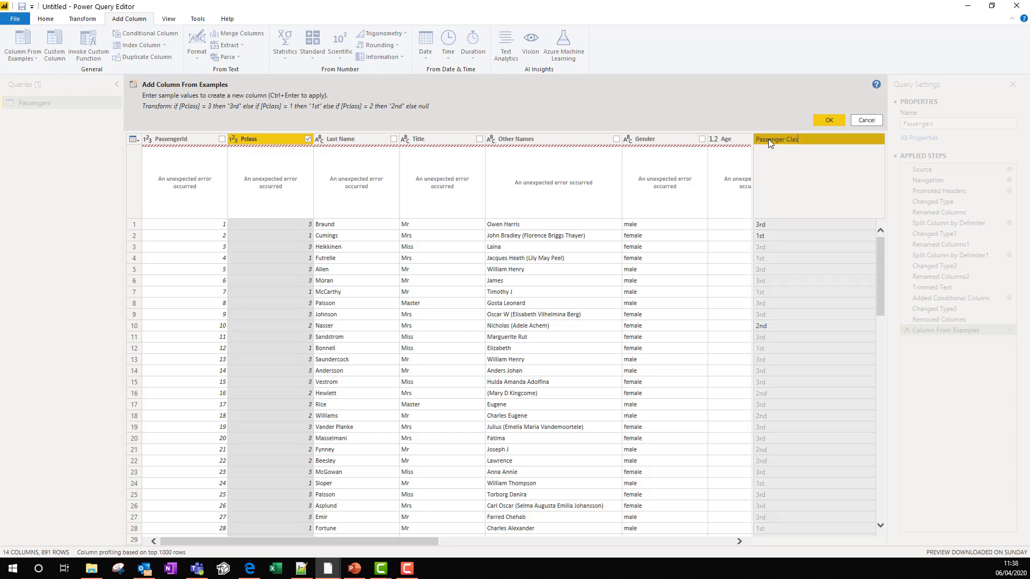
type("Passenger Class")
key("Return")
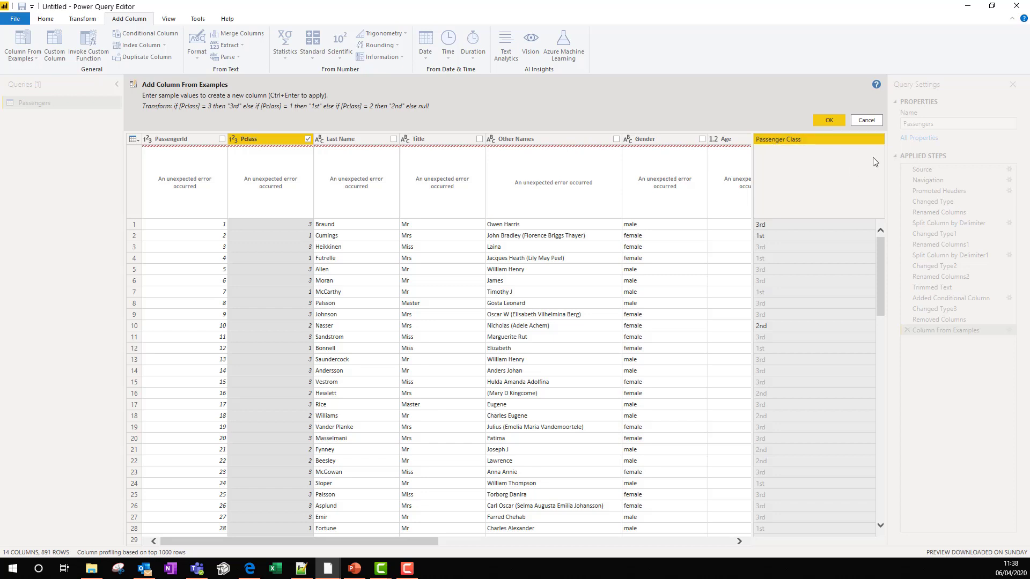
left_click(829, 120)
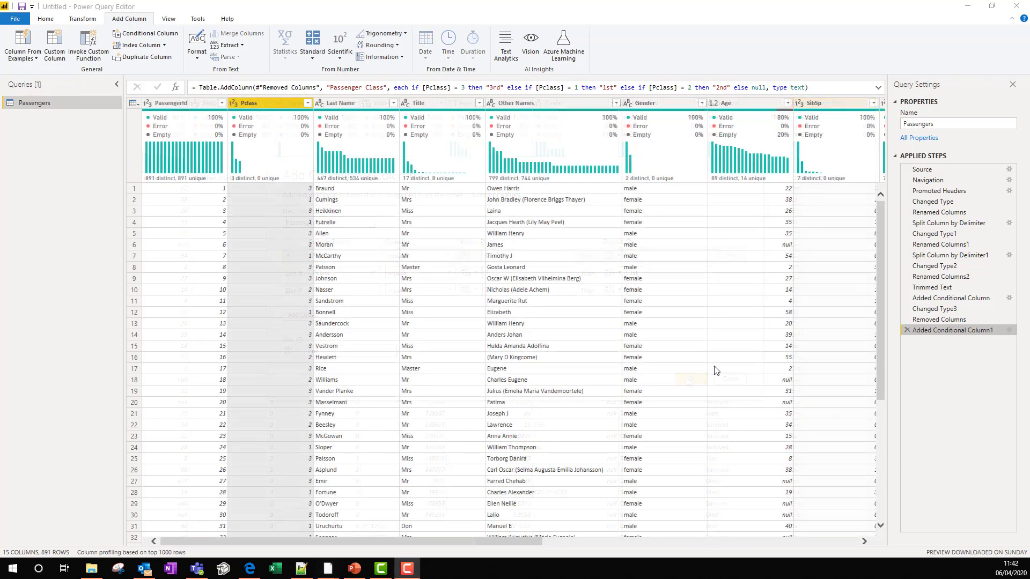
Delete the Pclass column from its header's context menu, leaving 14 columns
right_click(260, 103)
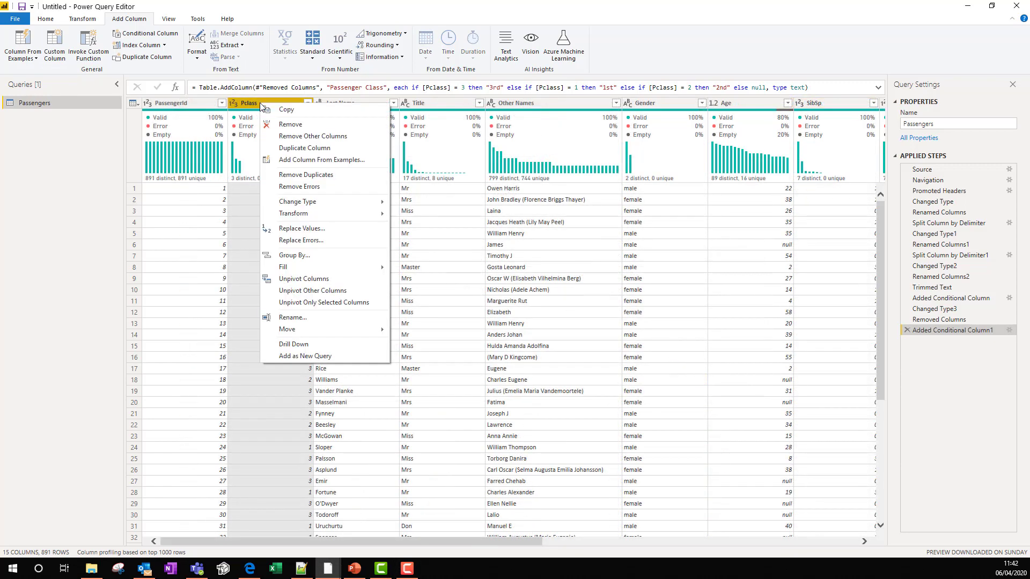
left_click(290, 125)
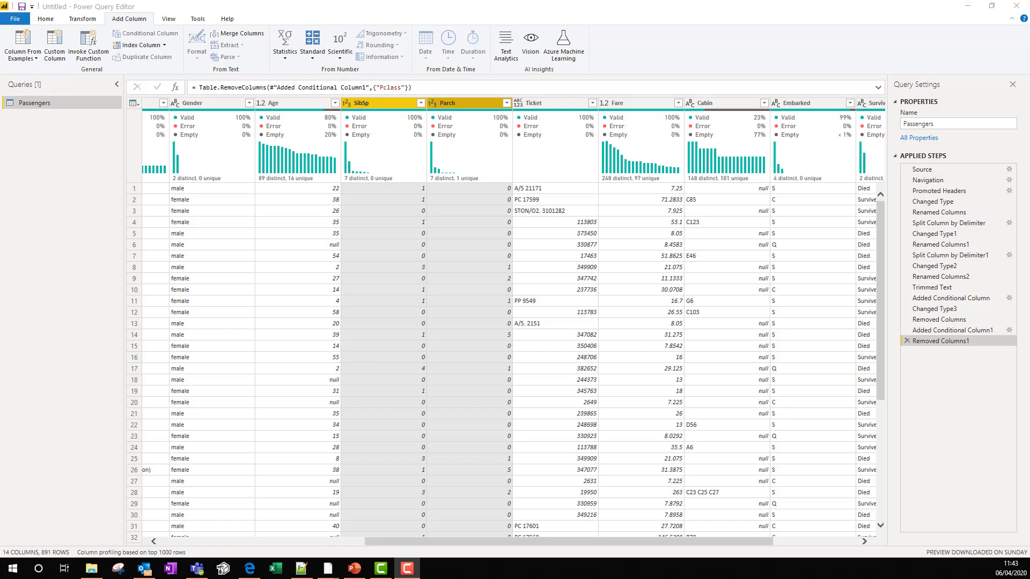
Start a custom column and name it Family Size
mouse_move(455, 114)
left_click(54, 43)
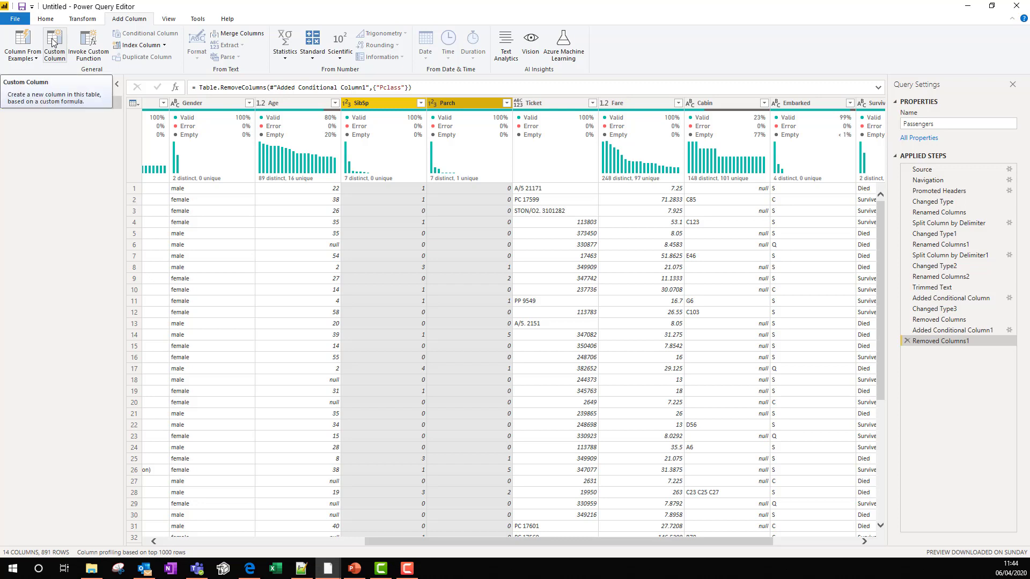
left_click(54, 43)
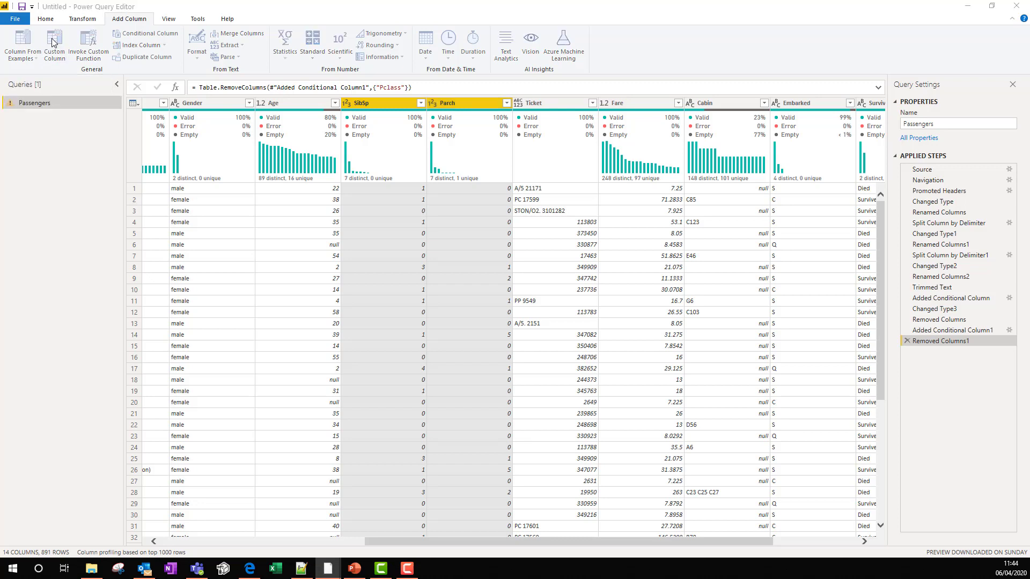
left_click(365, 226)
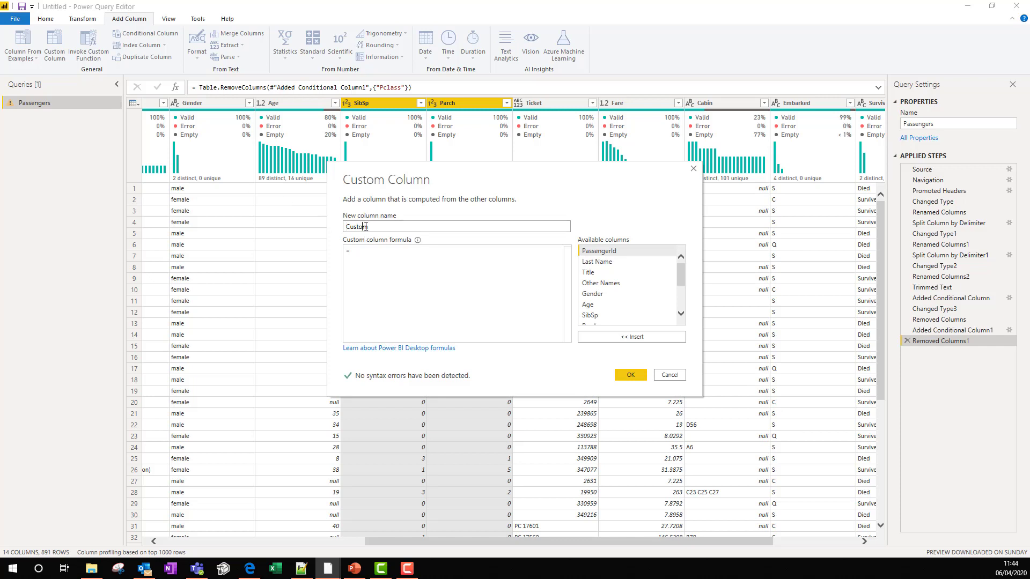
double_click(366, 227)
type("fa")
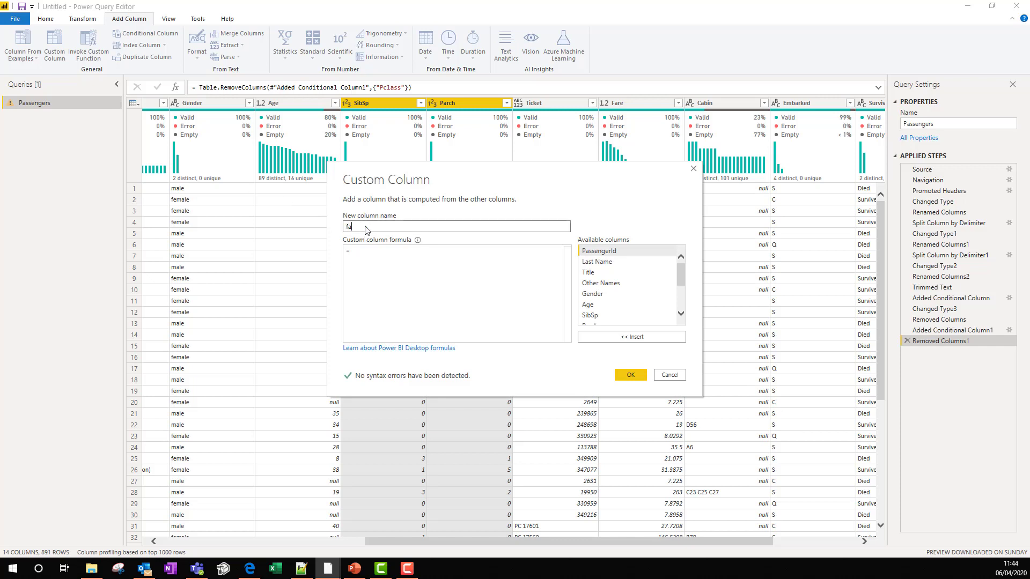
type("mily Size")
left_click(349, 227)
key("BackSpace")
type("F")
Enter the formula [SibSp] + [Parch] + 1 and create the Family Size column
left_click(363, 253)
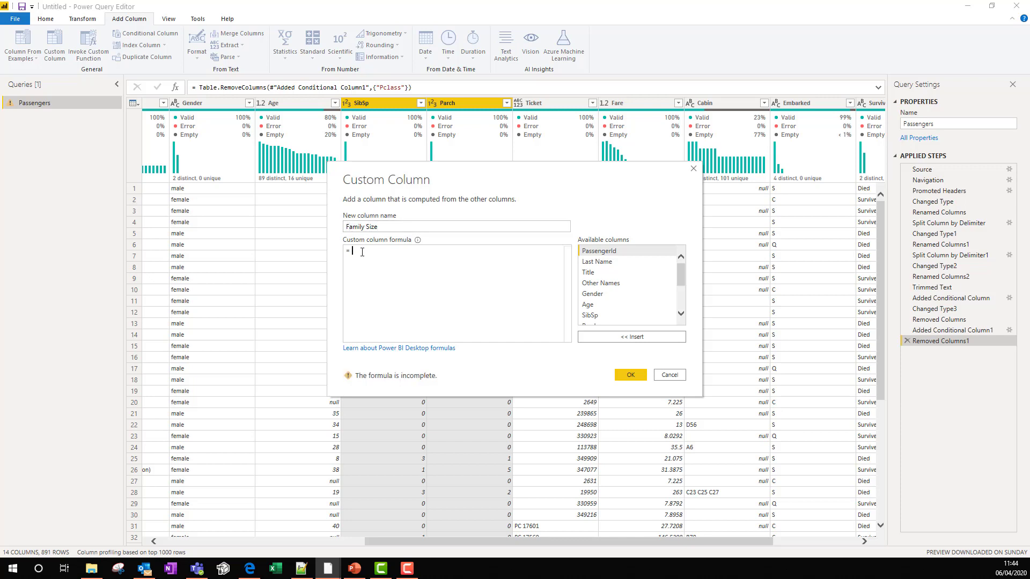
double_click(593, 315)
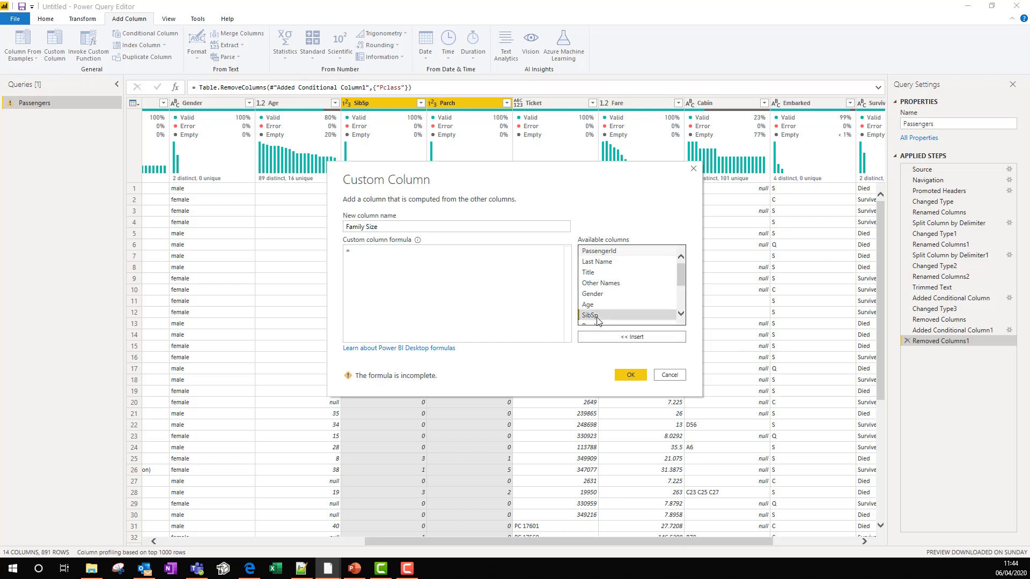
left_click(404, 250)
type("+")
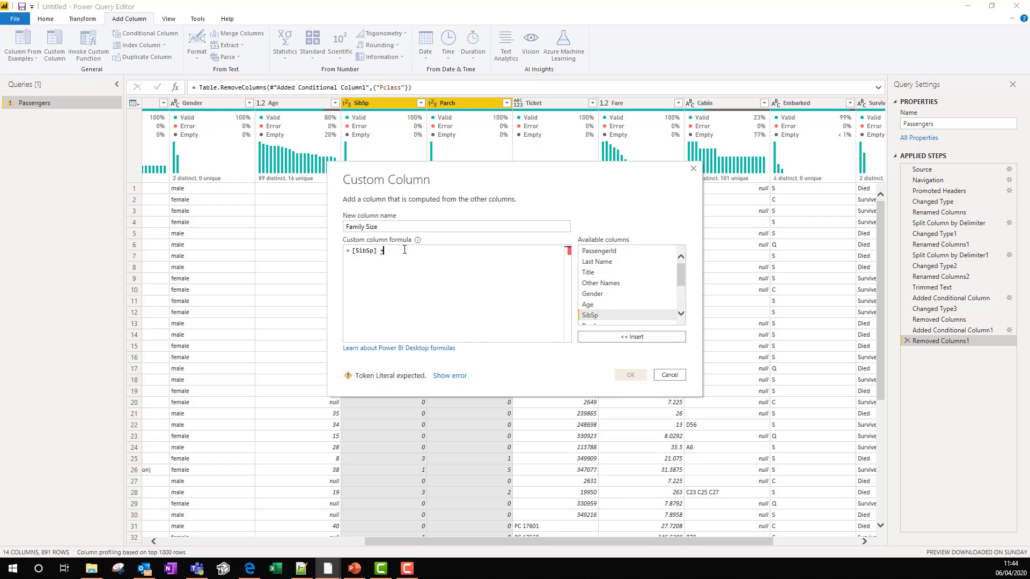
type(" par")
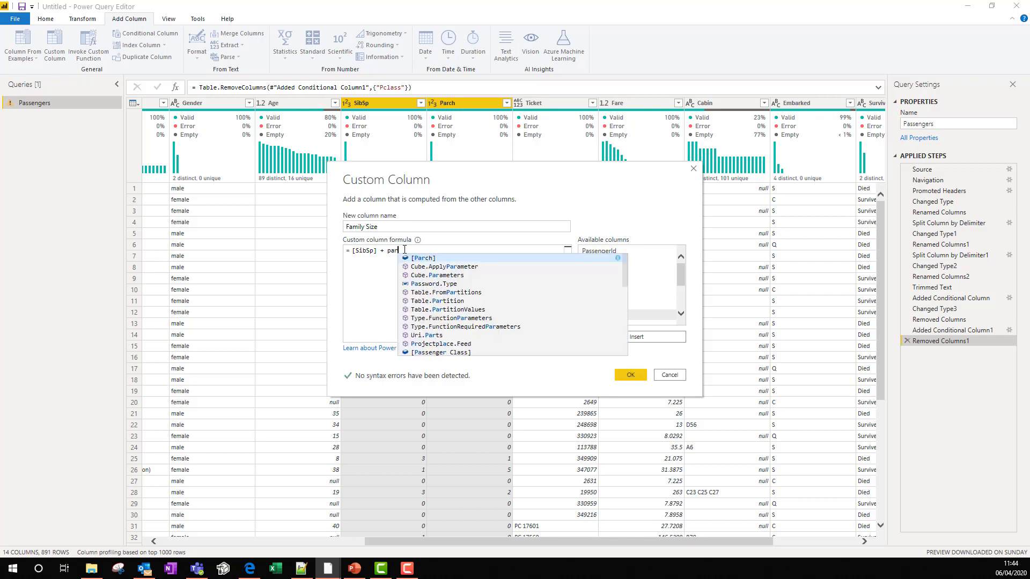
left_click(412, 259)
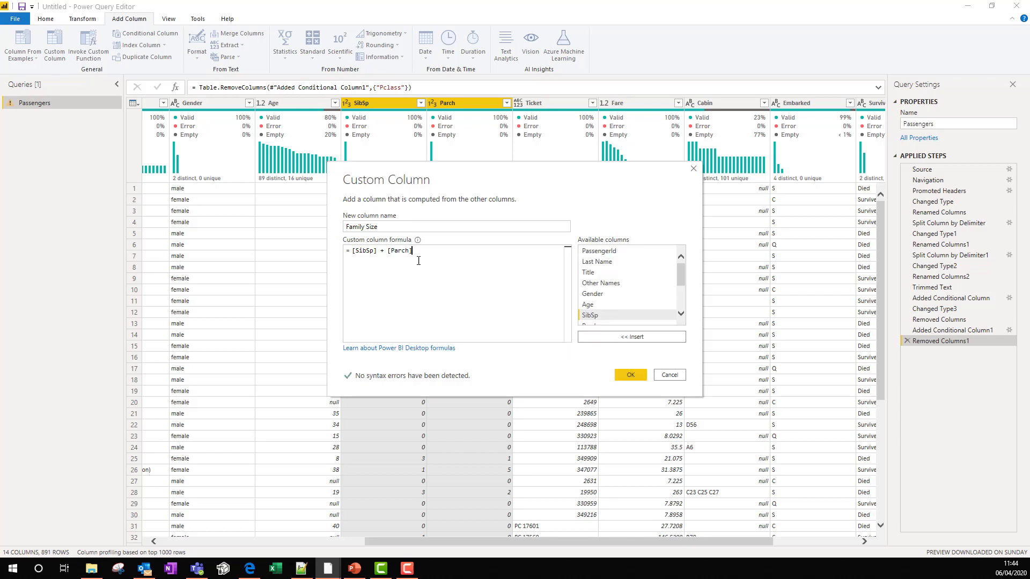
type("+ 1")
left_click(631, 374)
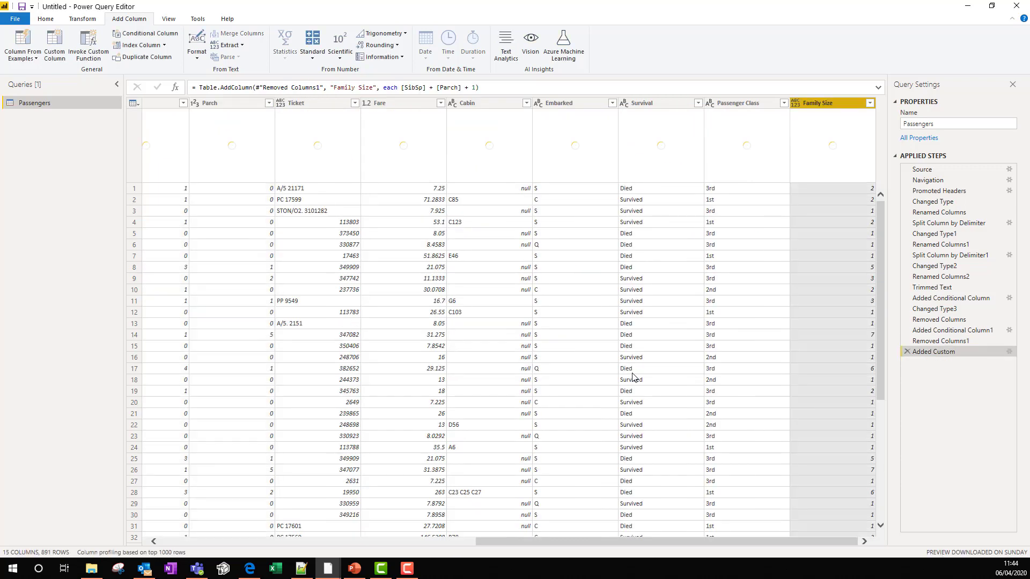
Change the Family Size column's data type to Whole Number
left_click(797, 103)
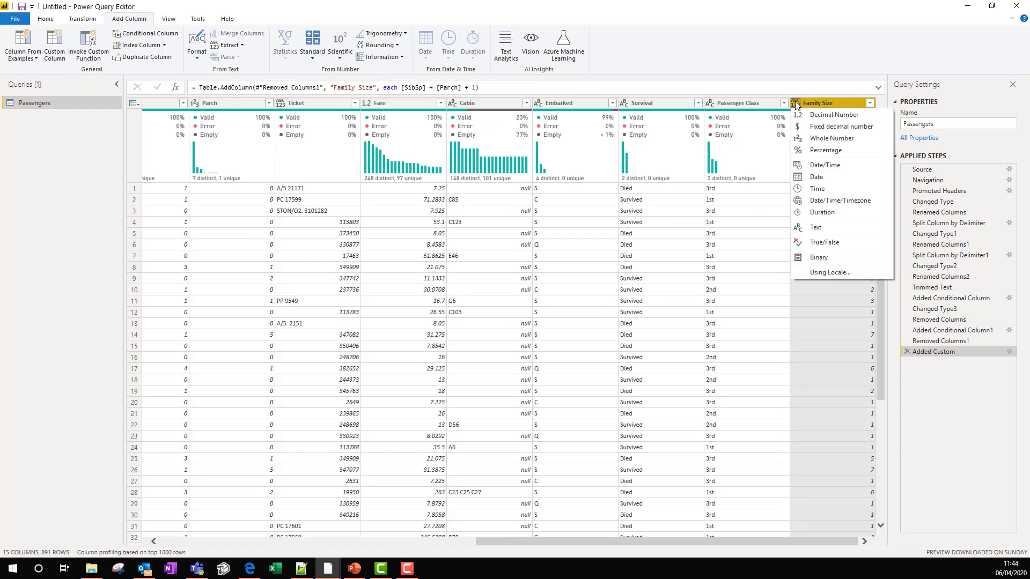
left_click(823, 148)
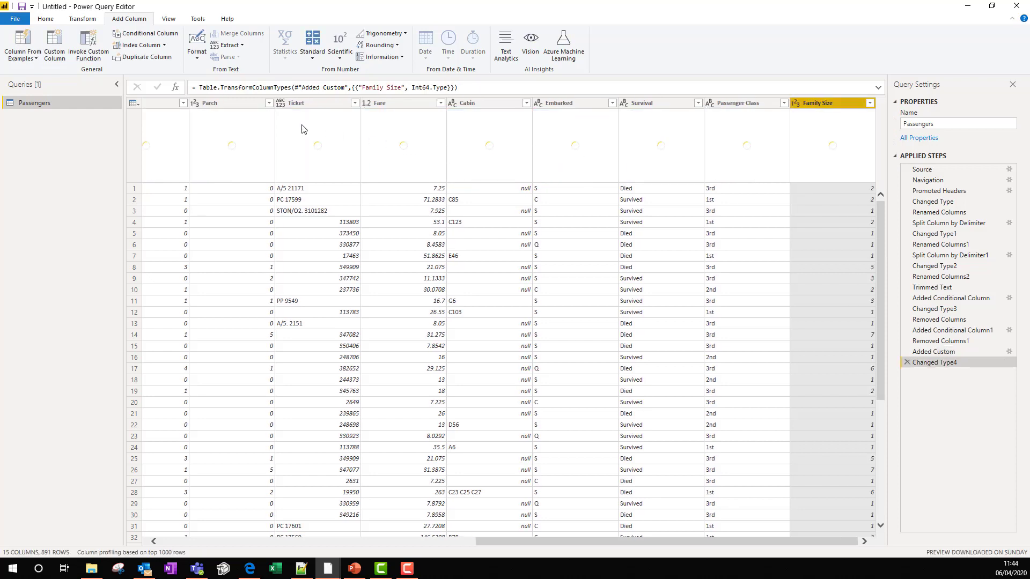
left_click(154, 542)
left_click(154, 542)
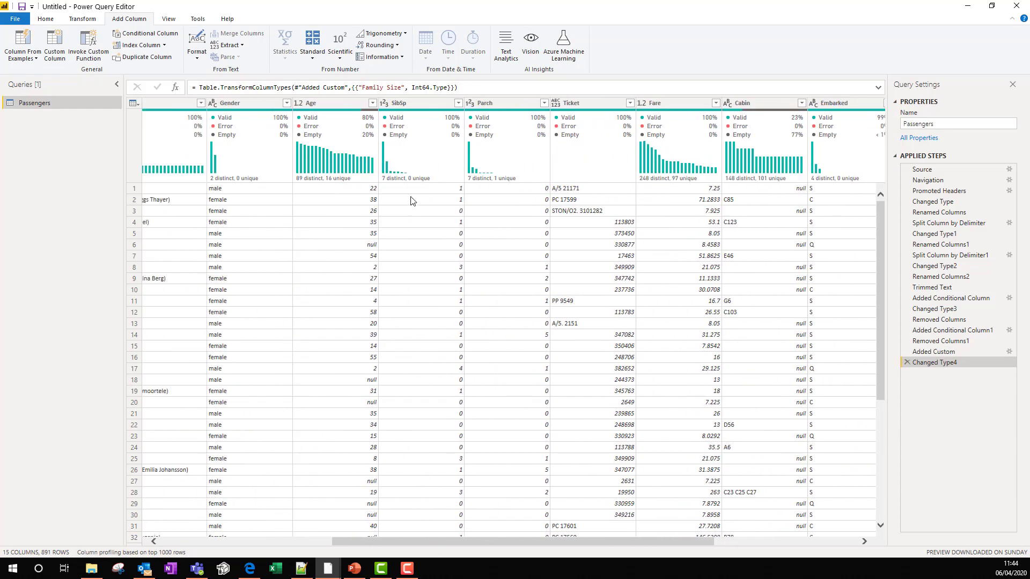
Select the SibSp and Parch columns together and remove them
left_click(483, 104)
key("ctrl+shift+Right")
left_click(428, 106)
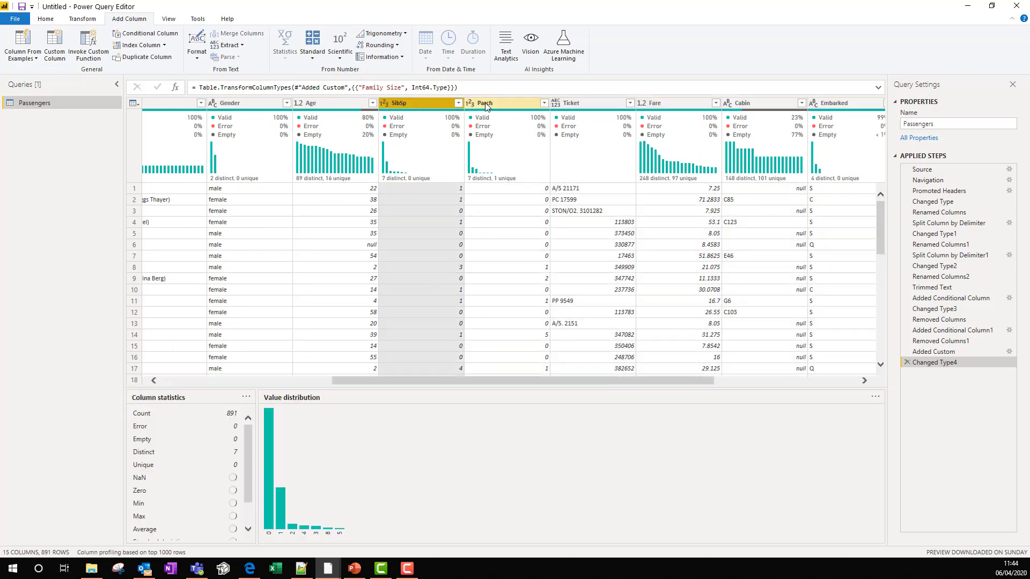
left_click(480, 105, "ctrl")
right_click(486, 105)
left_click(514, 124)
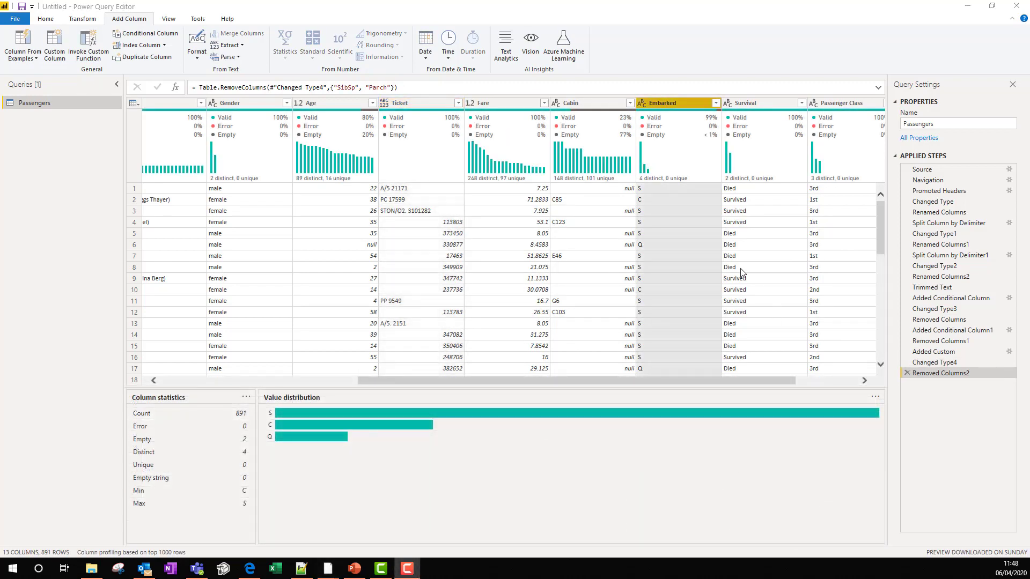
Replace Embarked value S with Southampton, matching entire cell contents
left_click(661, 189)
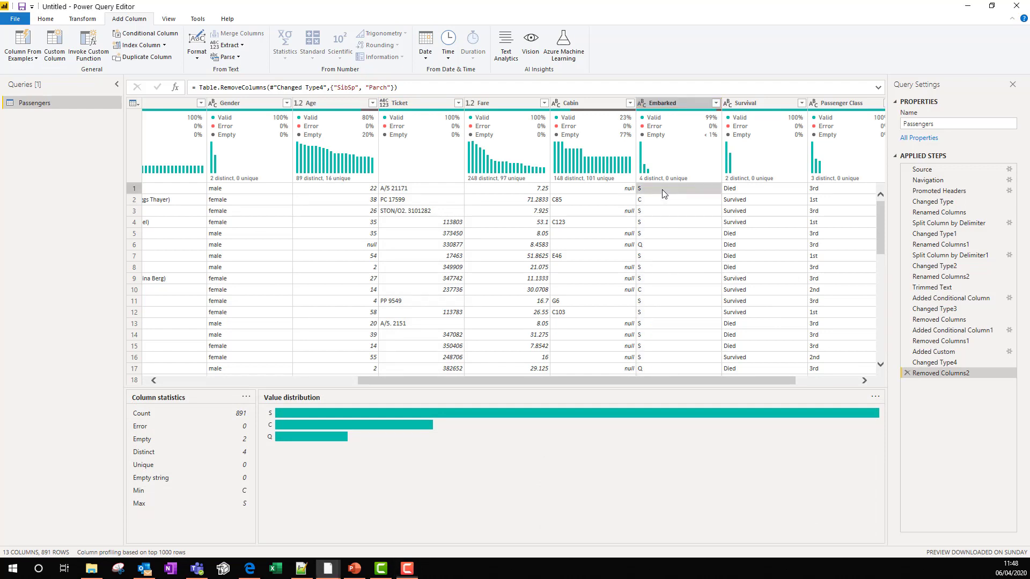
right_click(663, 190)
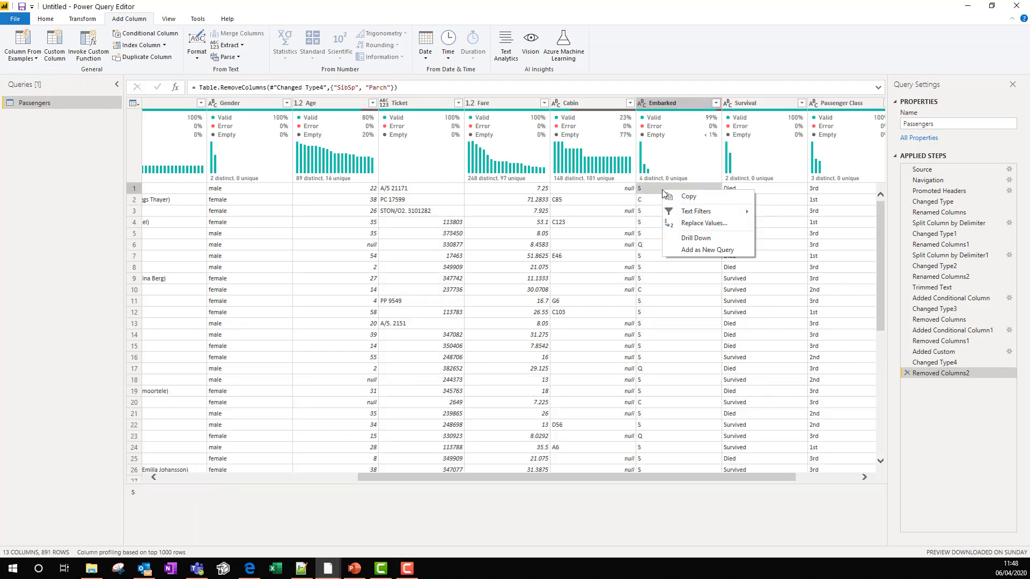
left_click(696, 223)
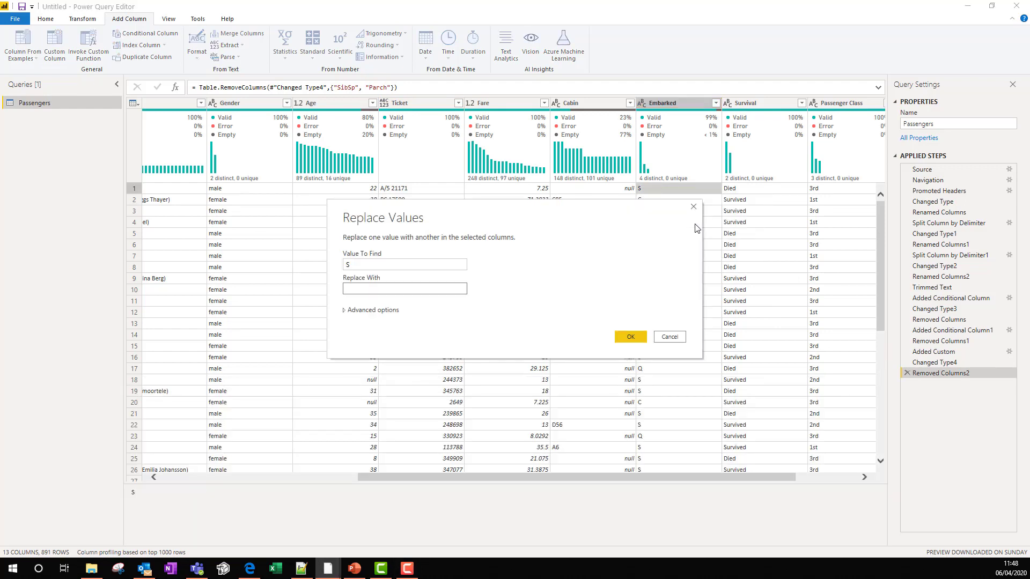
type("Southampton")
left_click(354, 312)
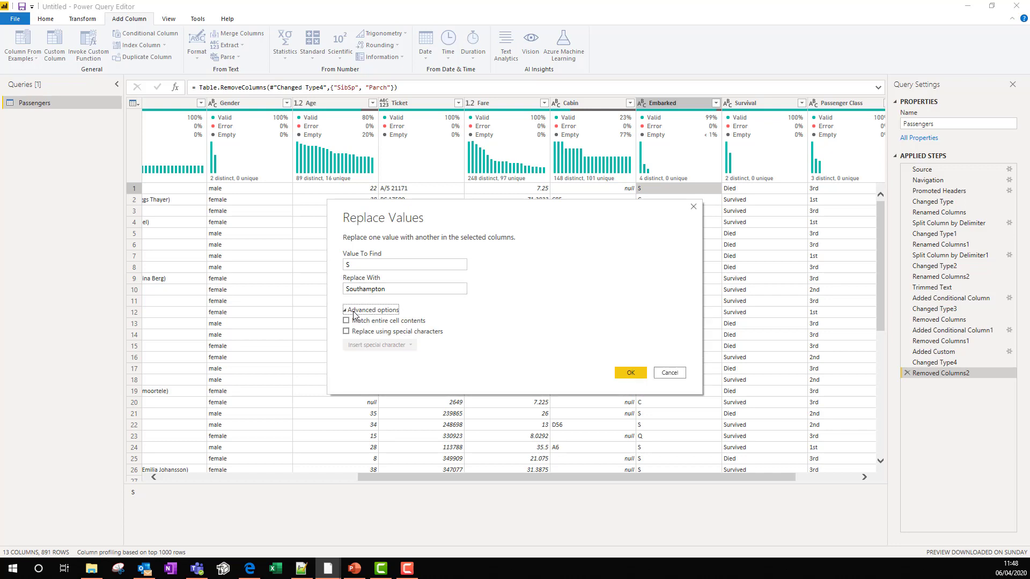
left_click(346, 321)
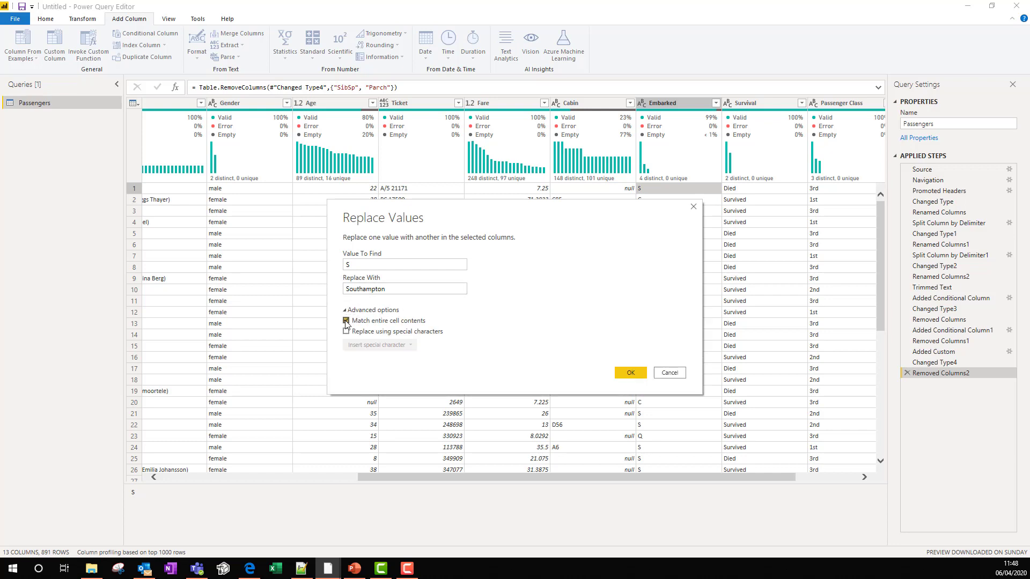
left_click(631, 372)
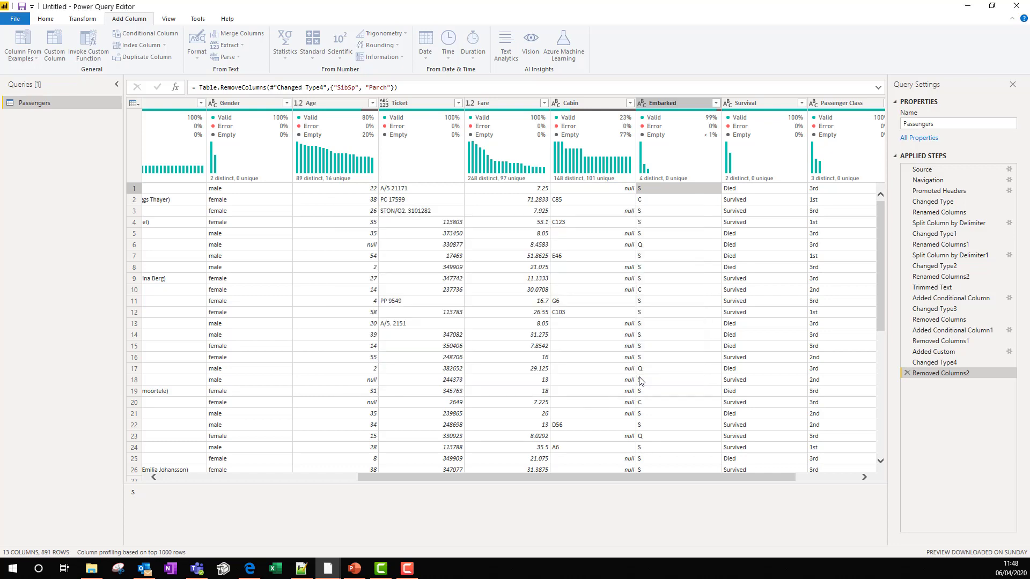
Replace Embarked value C with Cherbourg
left_click(658, 201)
right_click(658, 200)
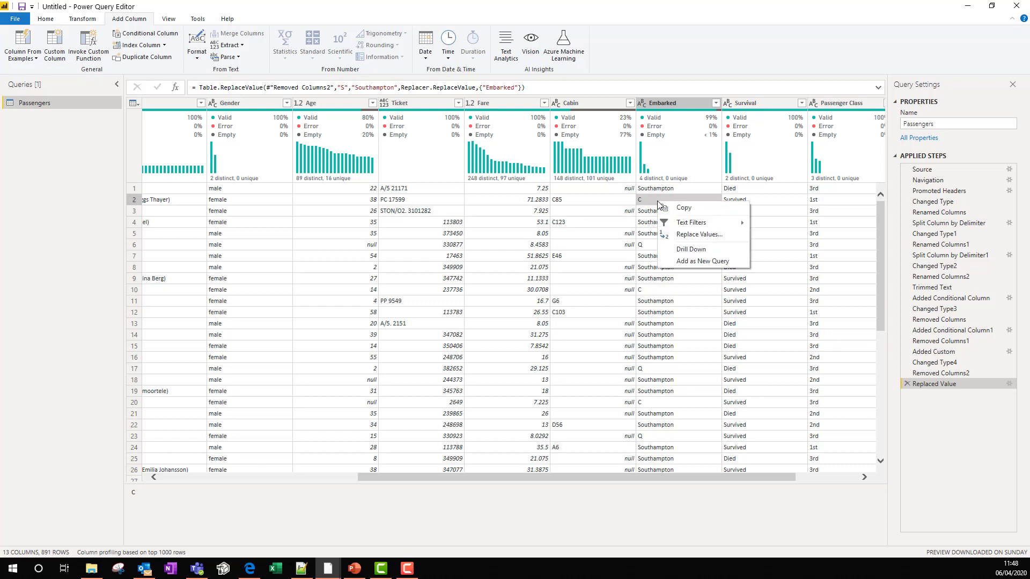
left_click(687, 235)
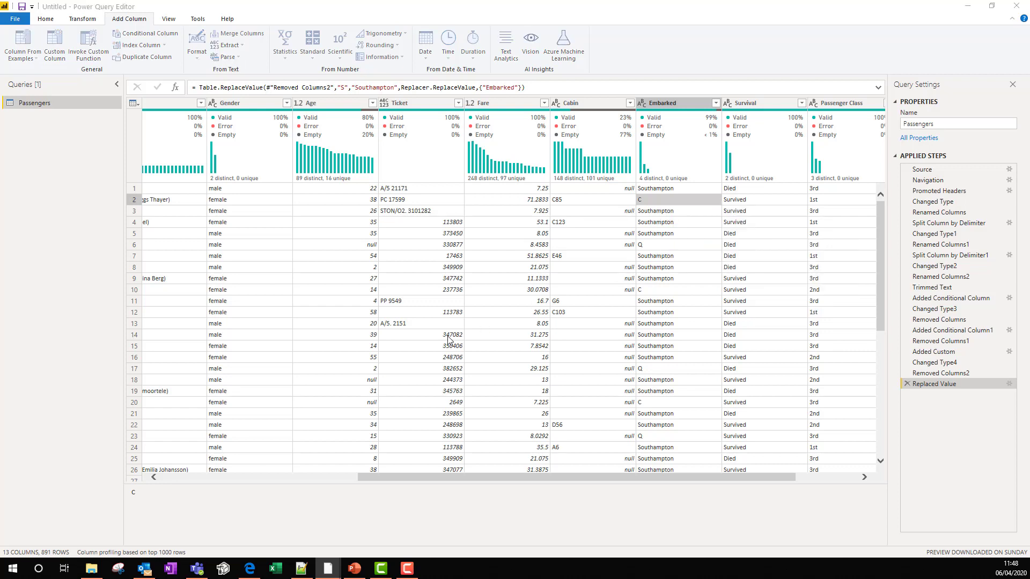
left_click(399, 294)
type("Che")
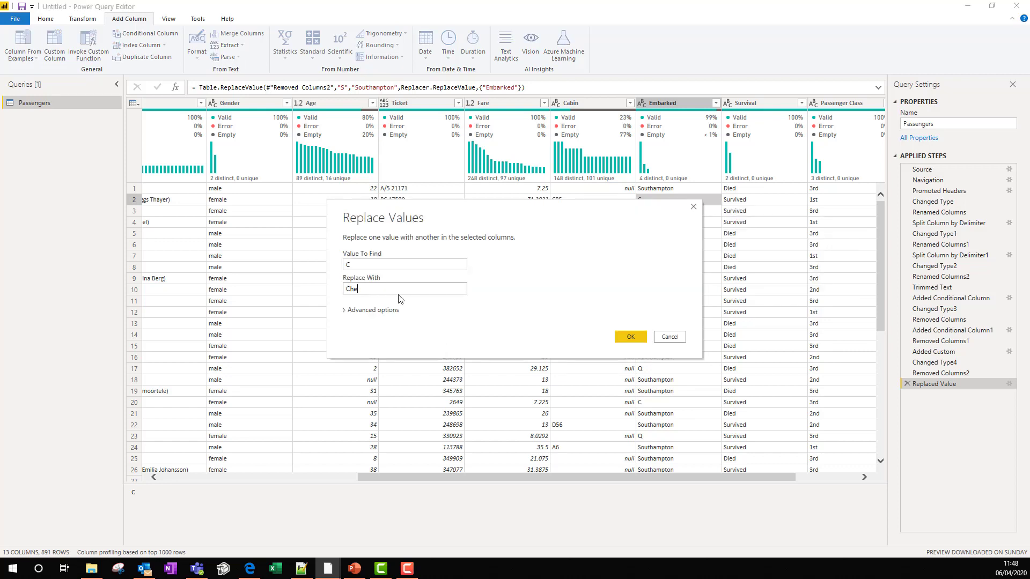
type("rbourg")
left_click(387, 310)
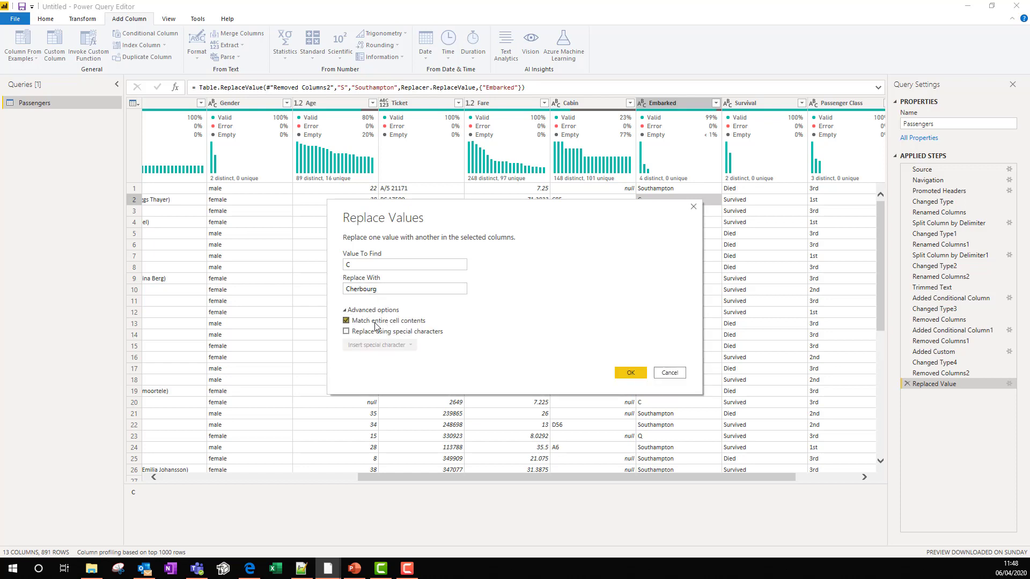
left_click(631, 373)
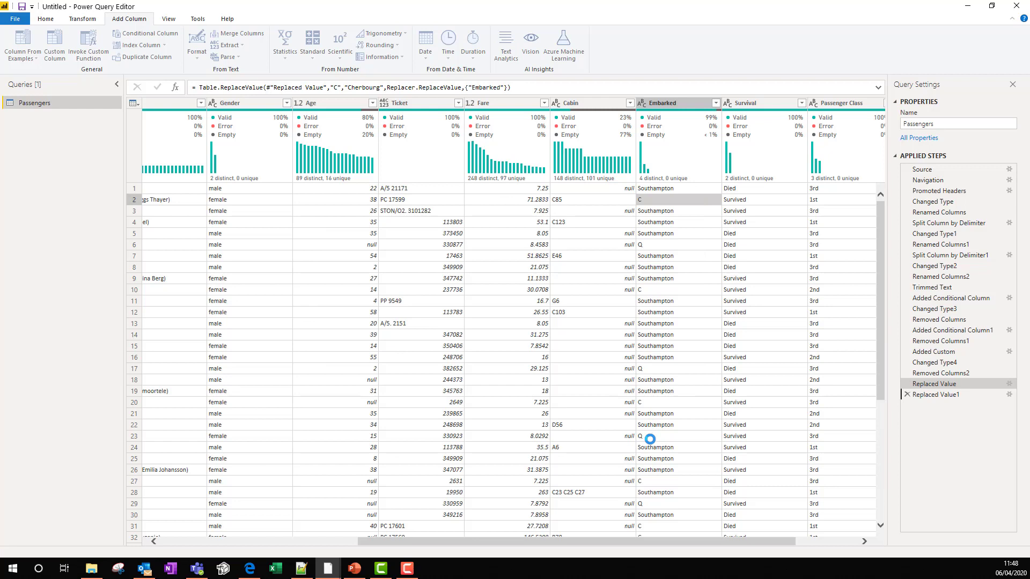
Replace Embarked value Q with Queenstown, matching entire cell contents
right_click(650, 441)
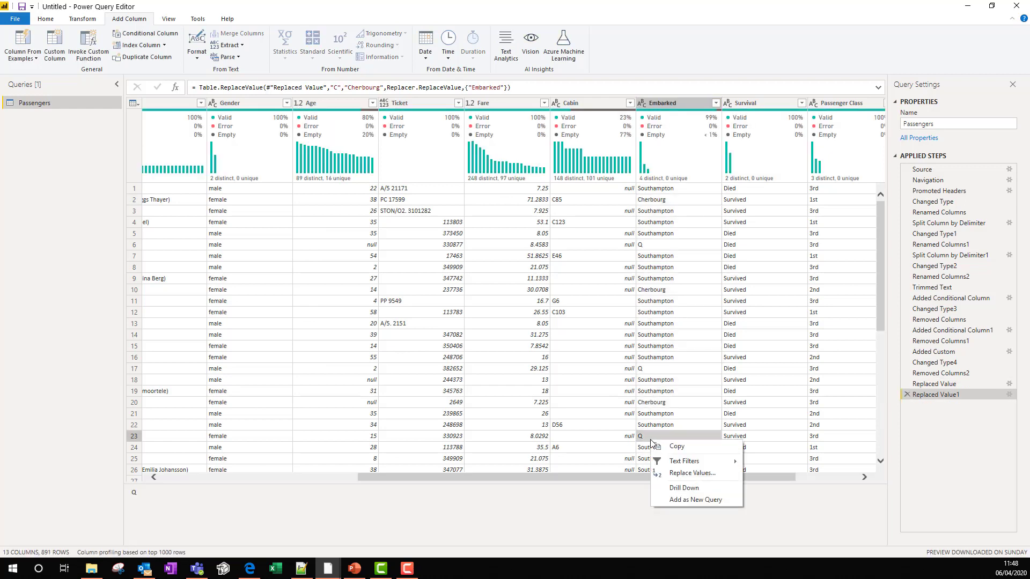
left_click(683, 472)
left_click(355, 288)
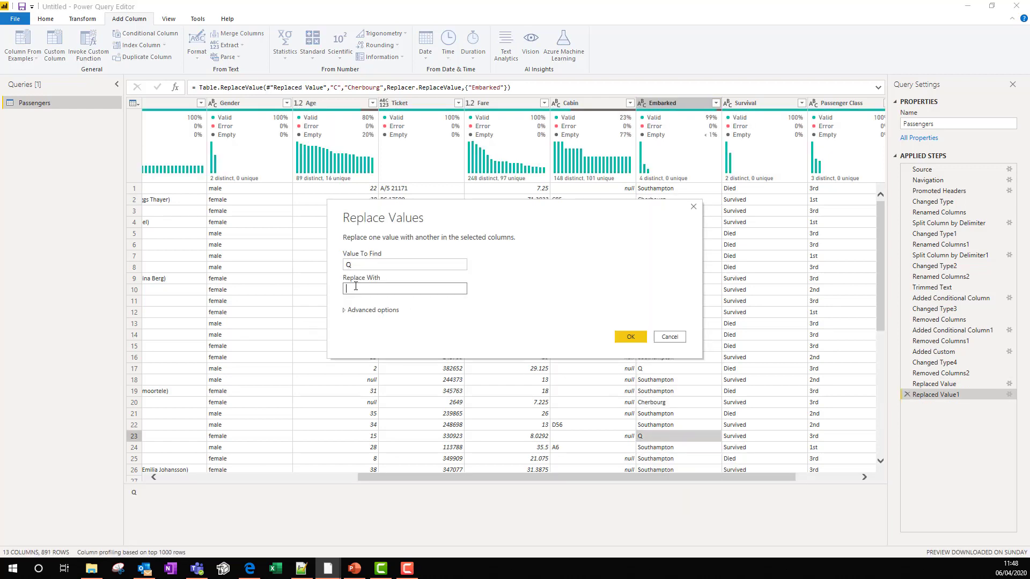
type("Queenstown")
left_click(345, 310)
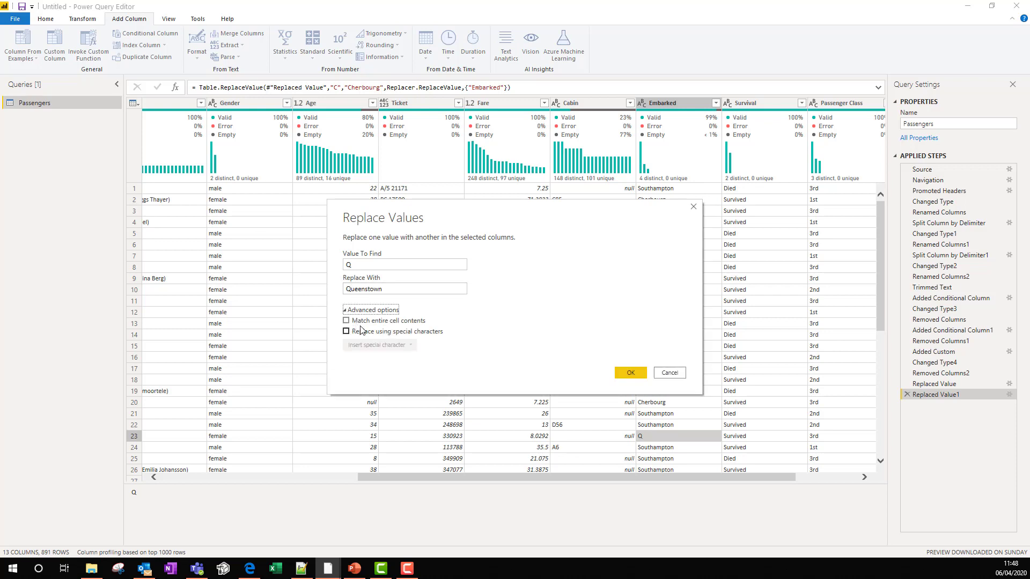
left_click(346, 320)
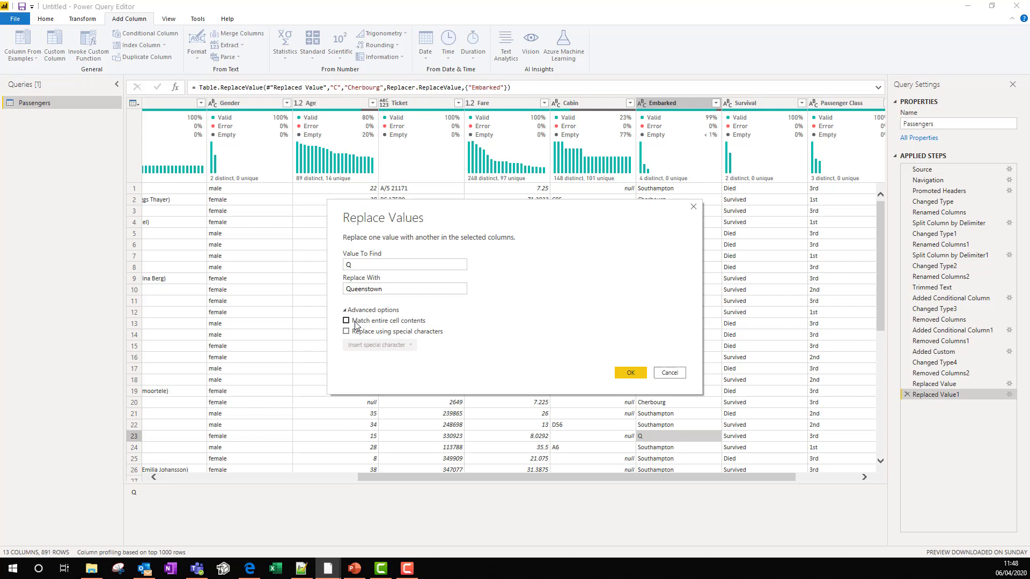
left_click(635, 375)
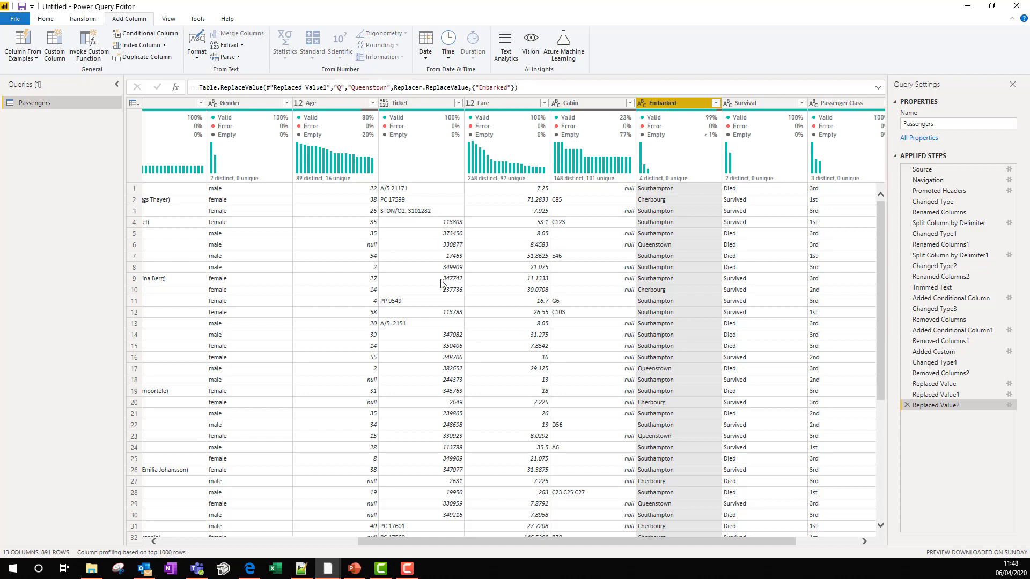
Use Close & Apply to load the cleaned passenger query into the report
left_click(46, 19)
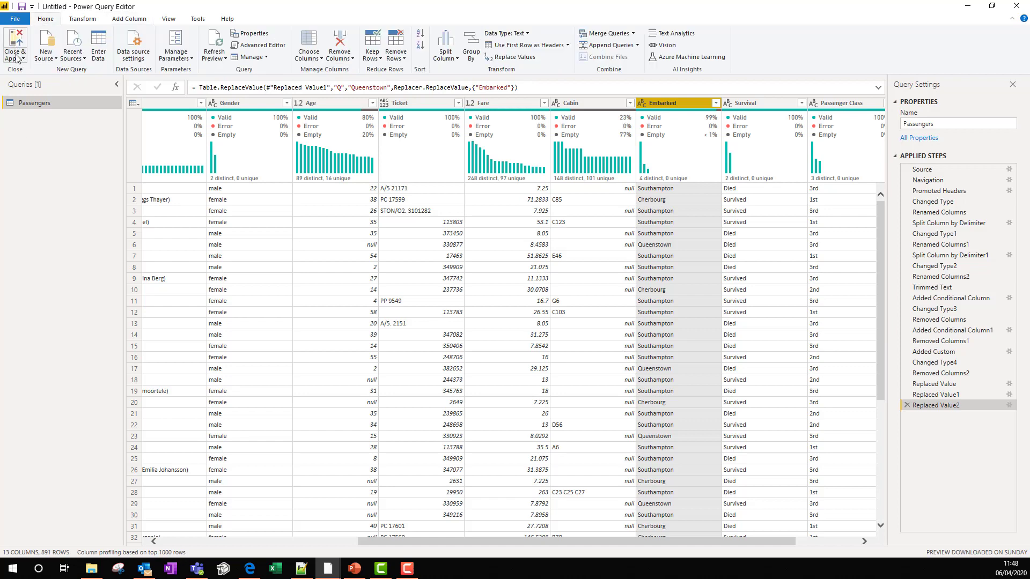
left_click(15, 56)
left_click(28, 71)
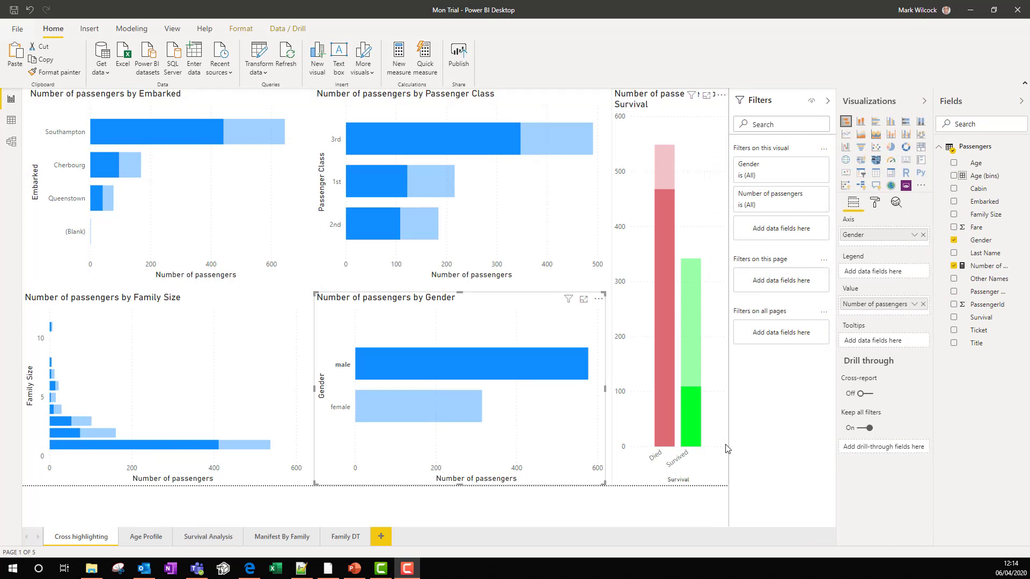
Highlight female passengers in the Gender chart, then view the Age Profile, Survival Analysis and Manifest By Family pages
left_click(378, 408)
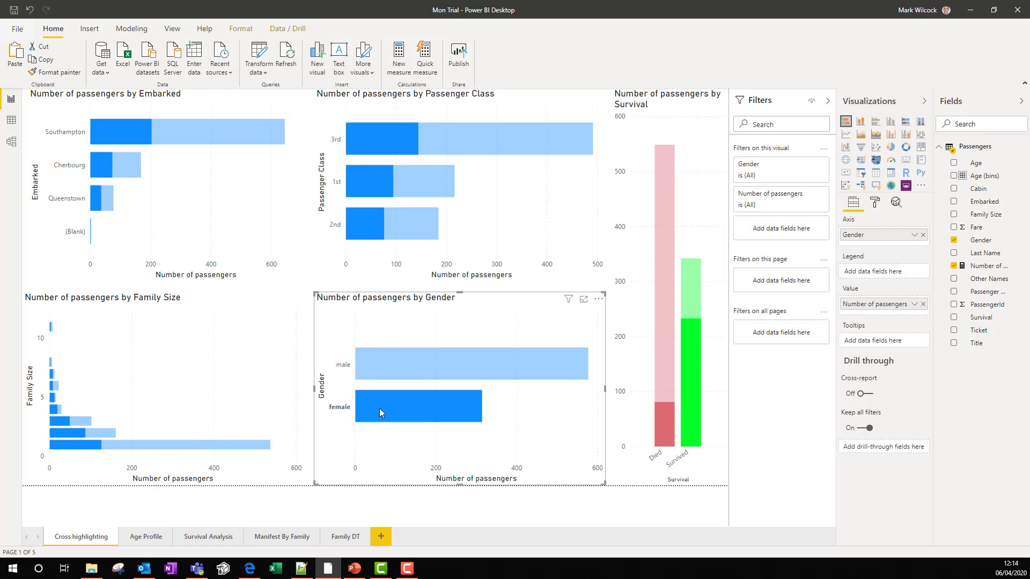
left_click(146, 537)
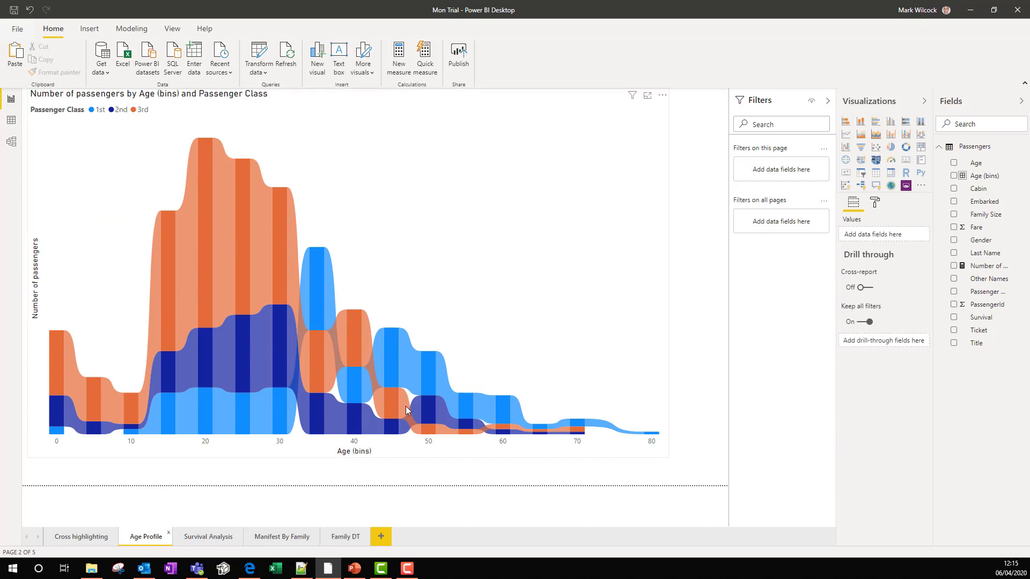
left_click(196, 537)
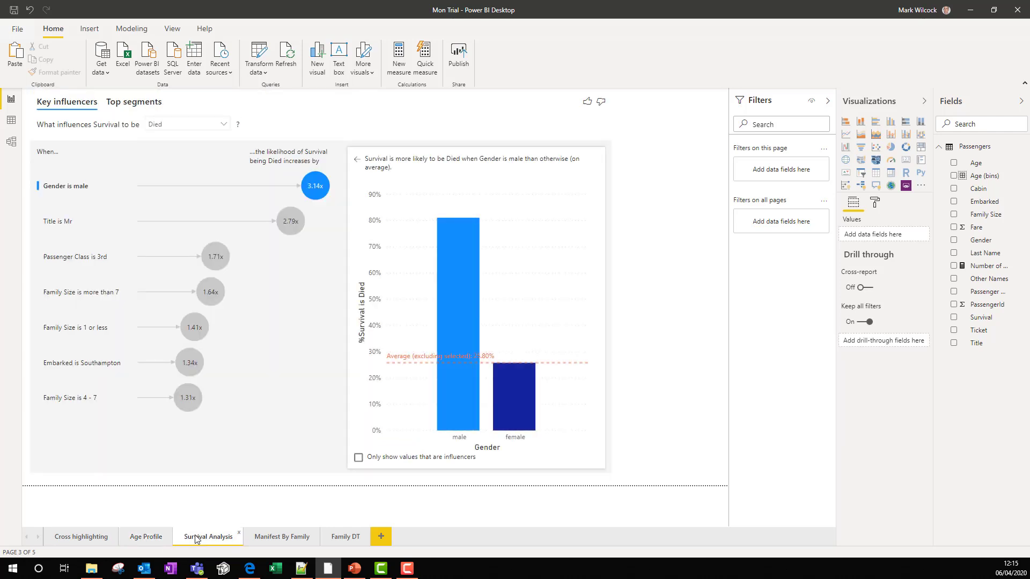
left_click(272, 537)
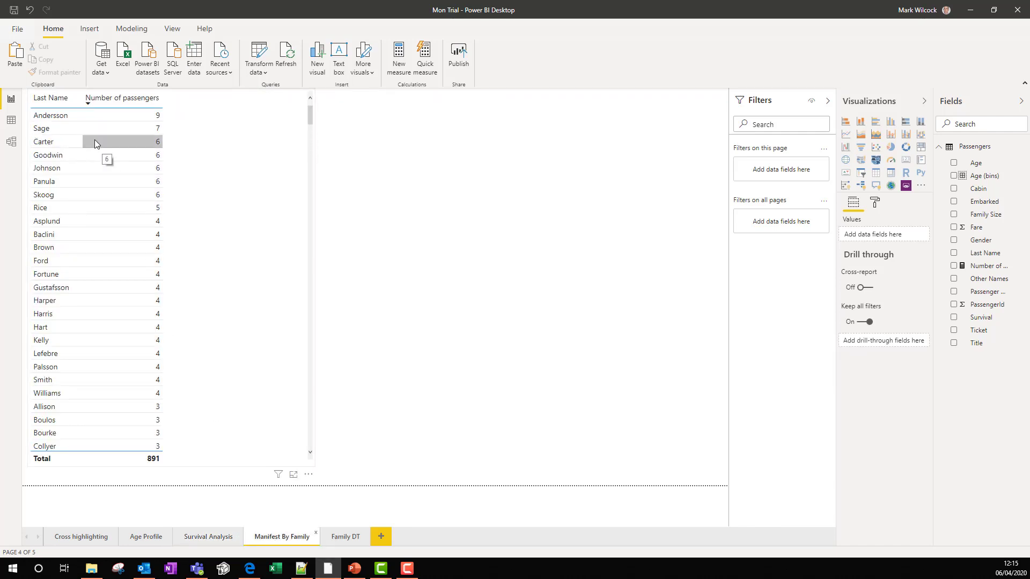
Drill through from the Carter row to the Family DT page to list the six Carter passengers
right_click(94, 139)
mouse_move(123, 186)
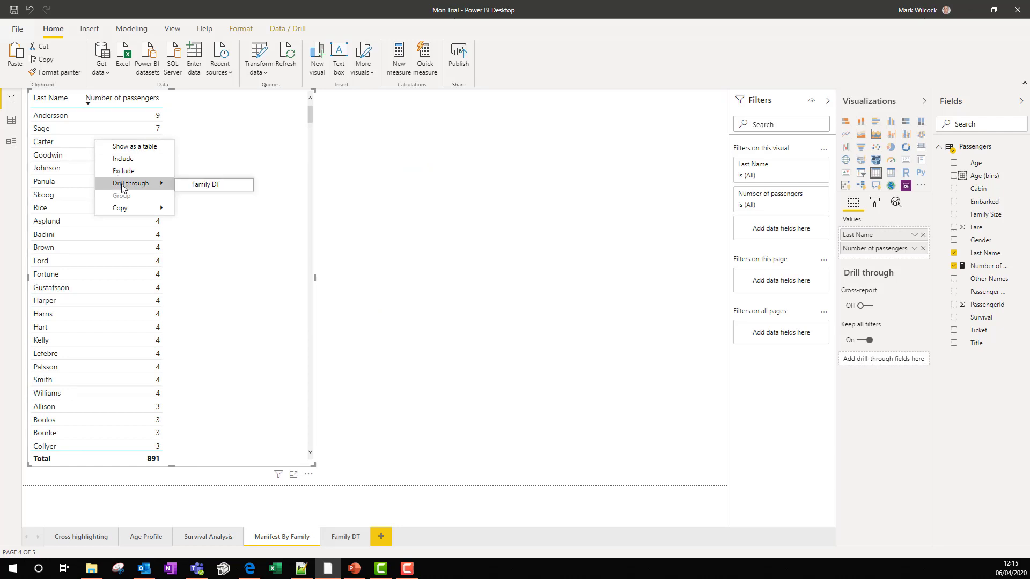
left_click(239, 190)
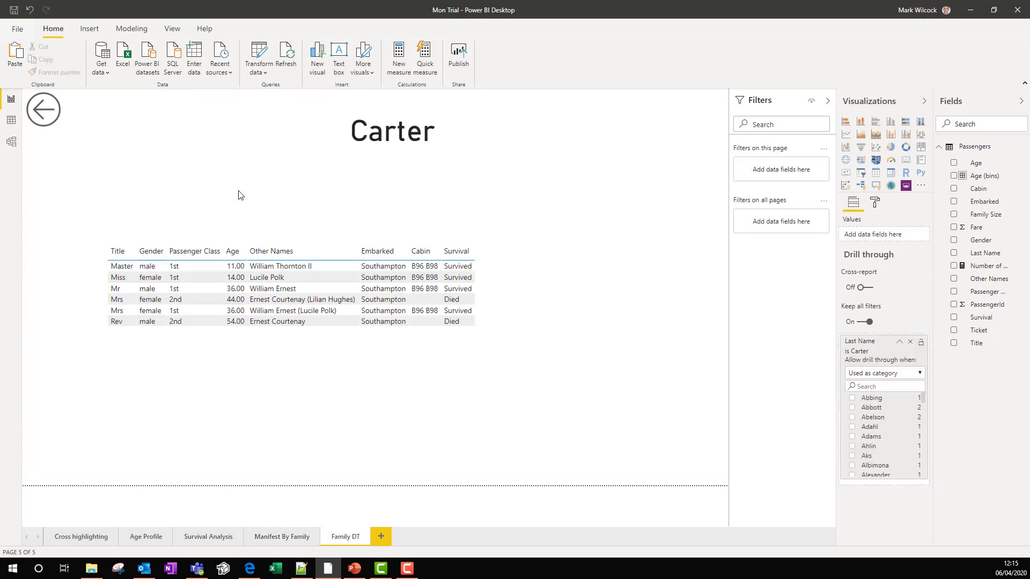